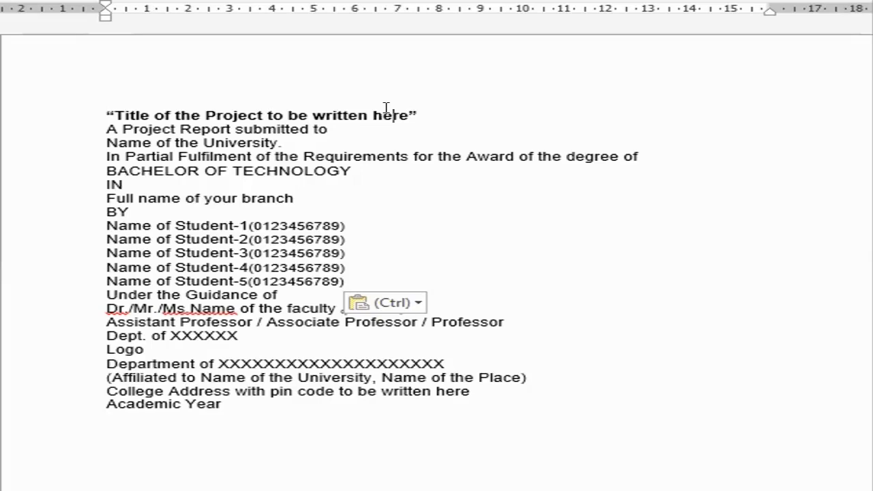
Step: Centre the project title line and increase its font size
key("ctrl+e")
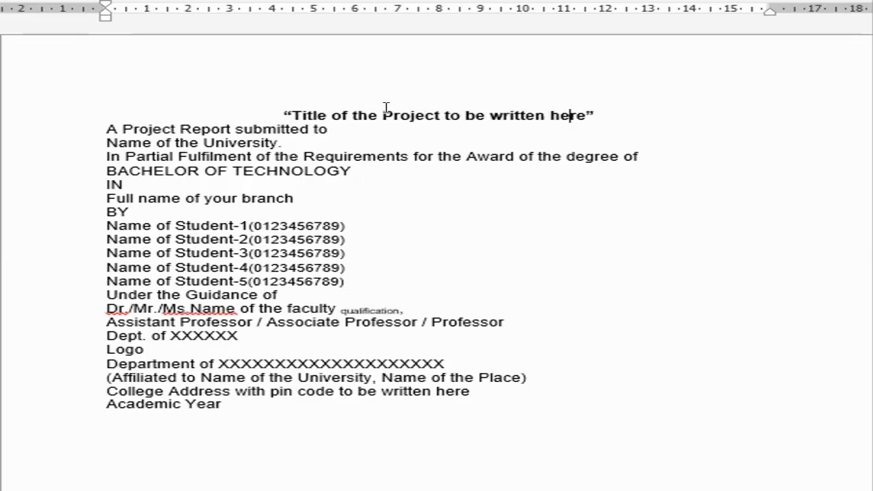
key("End")
key("shift+Home")
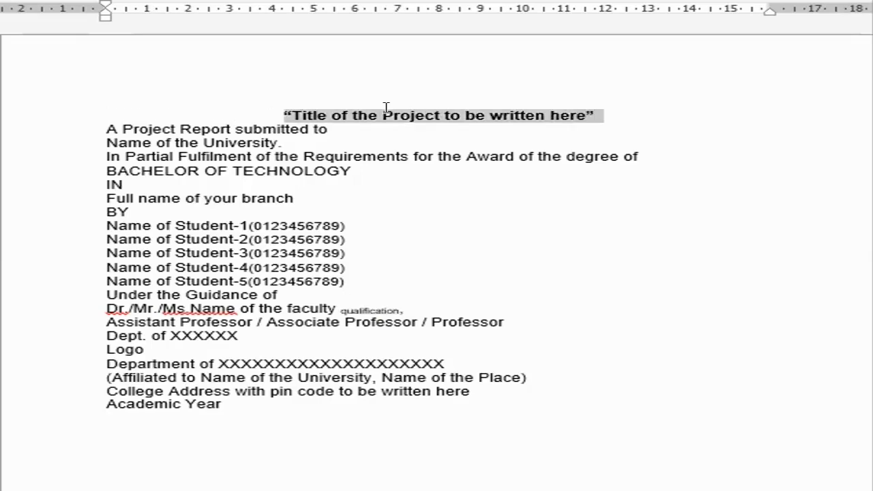
key("ctrl+bracketright")
key("ctrl+bracketright")
key("ctrl+bracketright")
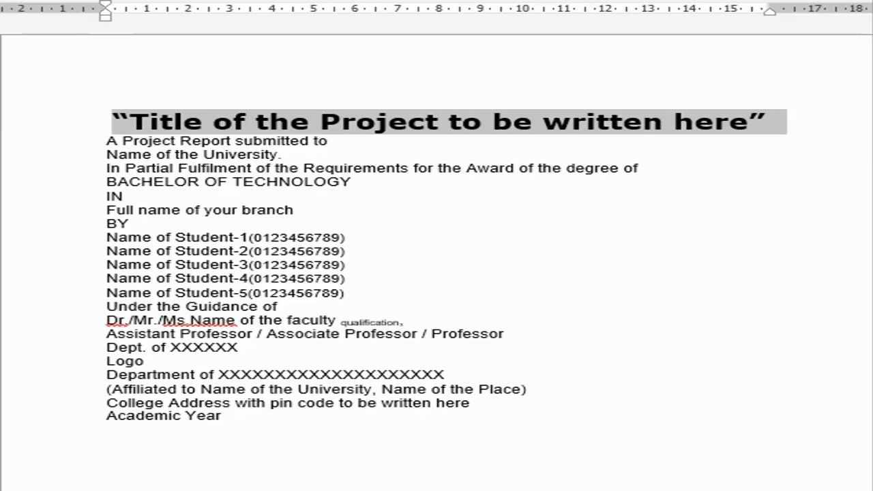
Step: Centre the "A Project Report submitted to" line below the title
key("Left")
key("Down")
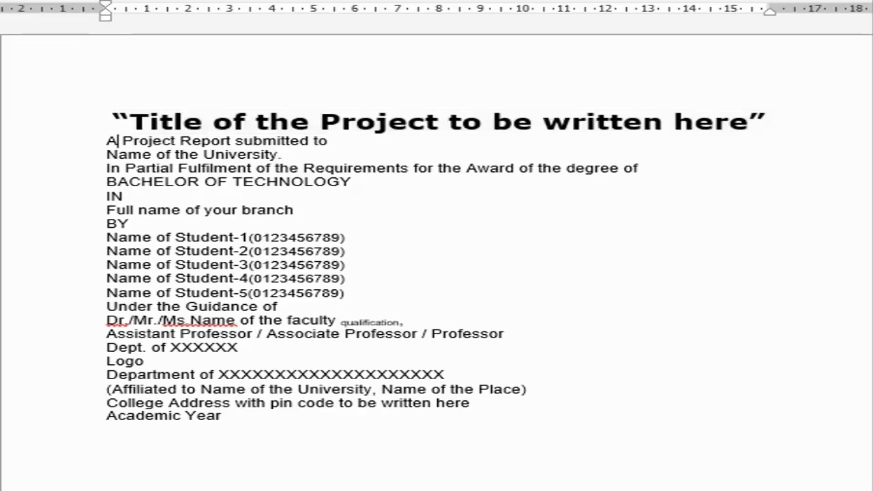
key("Left")
key("ctrl+e")
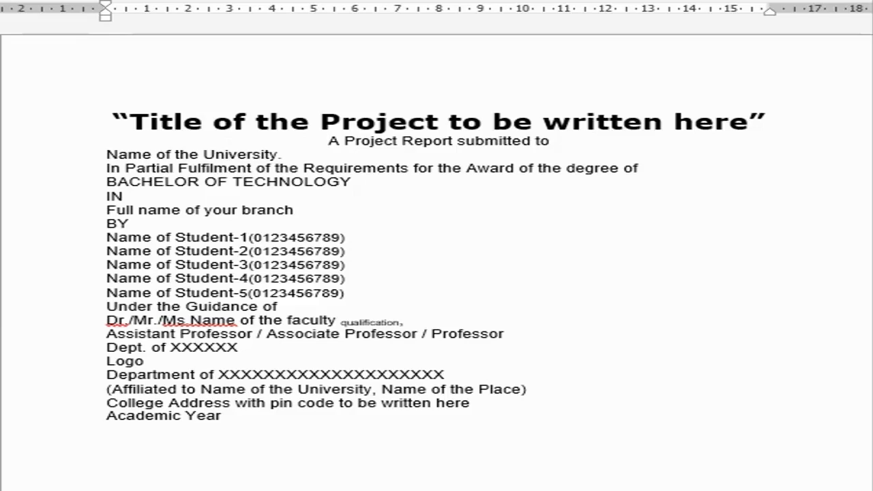
key("ctrl+l")
key("ctrl+e")
Step: Centre the "Name of the University" line and remove its trailing full stop
left_click(284, 155)
key("Home")
key("ctrl+e")
key("End")
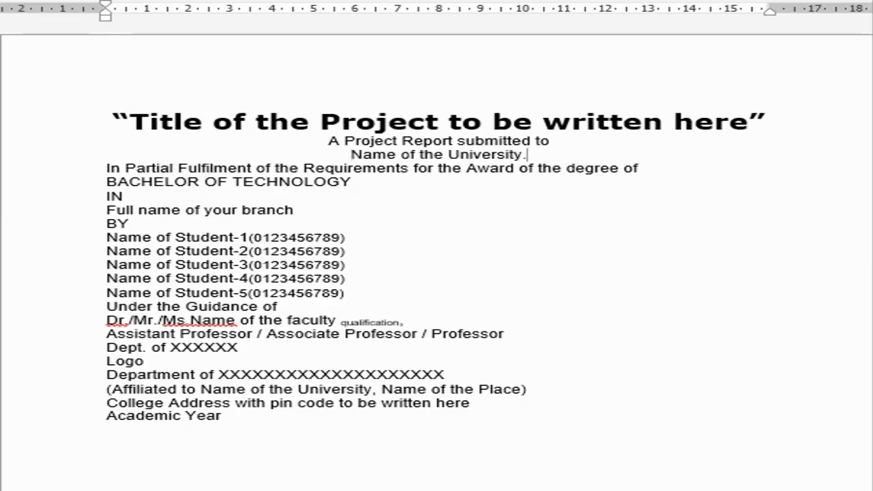
key("BackSpace")
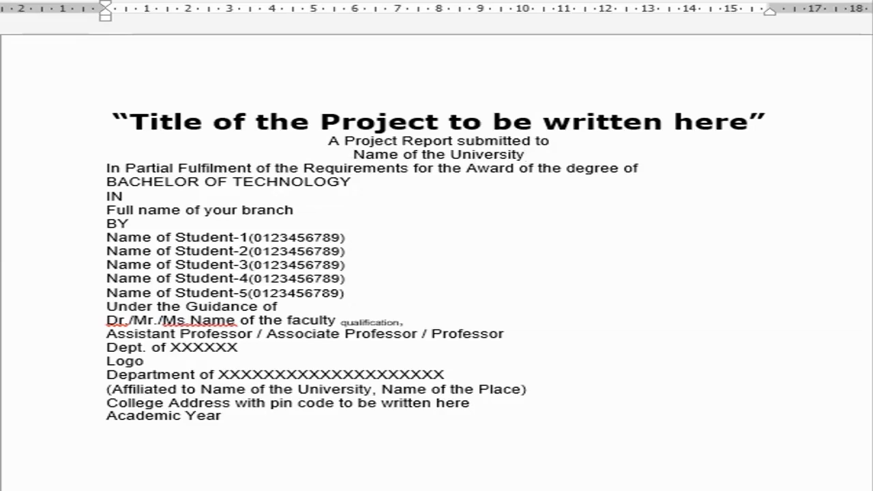
key("BackSpace")
type("y")
Step: Centre and italicise the line "In Partial Fulfilment of the Requirements for the Award of the degree of"
key("Down")
key("ctrl+e")
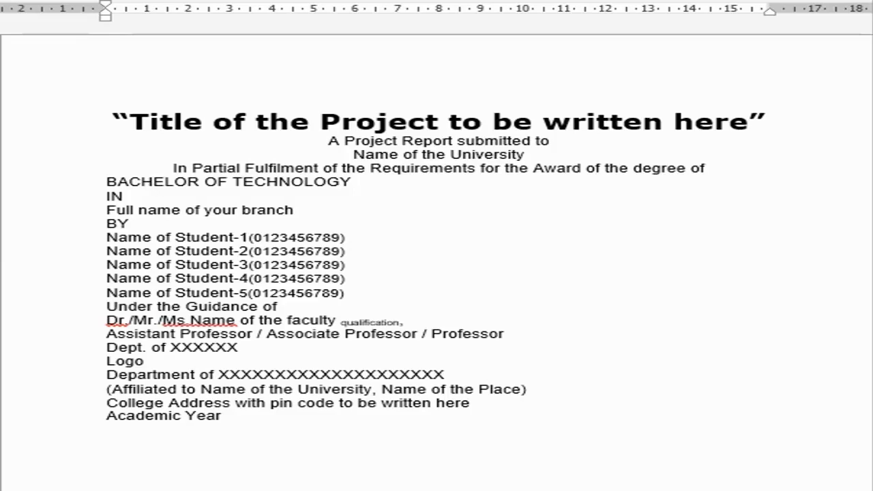
key("End")
key("shift+Home")
key("ctrl+i")
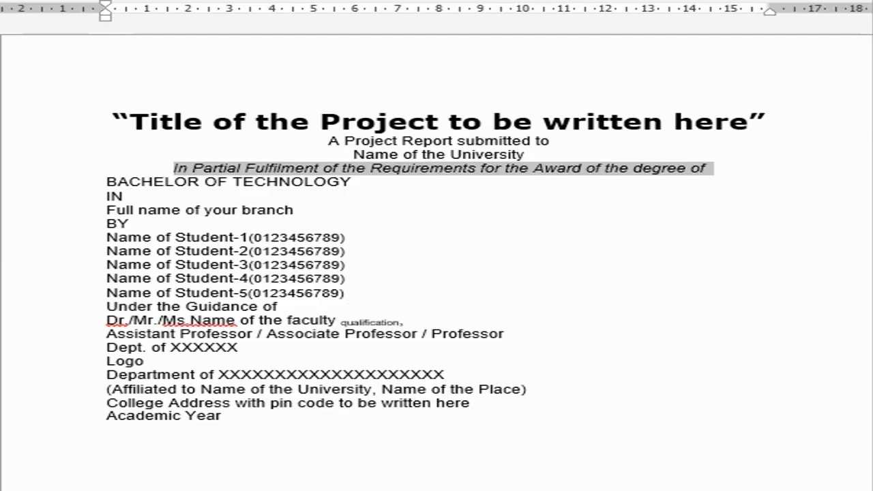
Step: Centre the "BACHELOR OF TECHNOLOGY", "IN" and "Full name of your branch" lines
left_click(352, 182)
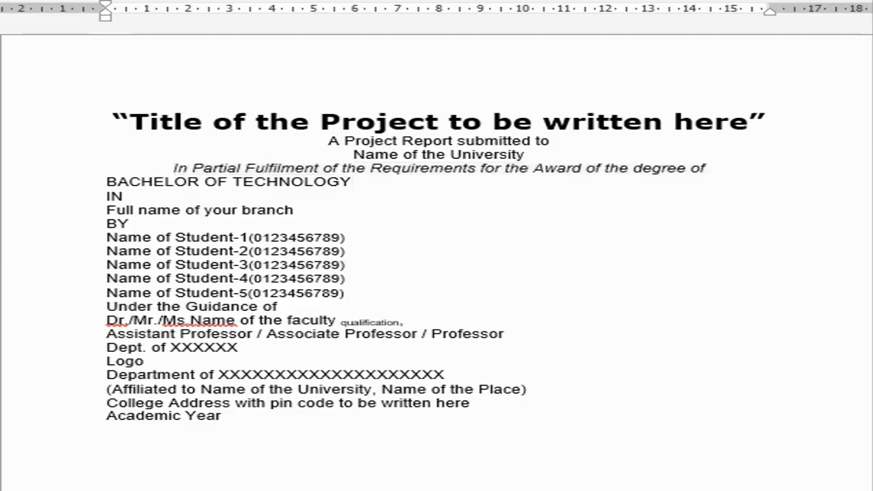
key("ctrl+e")
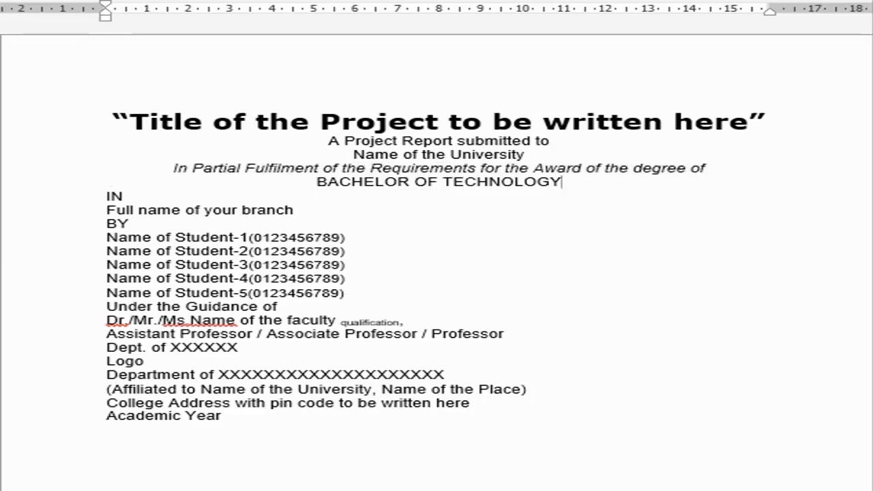
left_click(231, 193)
key("ctrl+e")
left_click(294, 209)
key("ctrl+e")
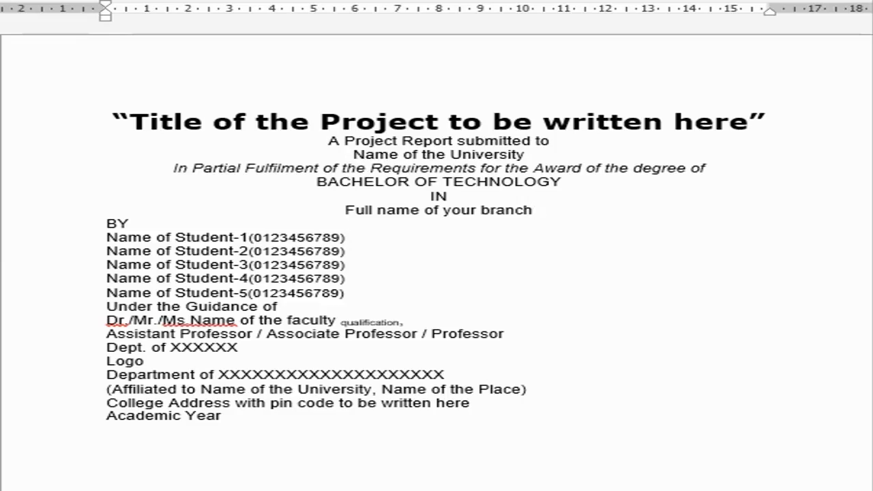
Step: Centre the "BY" line and the five student name lines beneath it
key("Down")
key("Home")
key("ctrl+e")
key("Down")
key("Home")
key("shift+Down")
key("shift+Down")
key("shift+Down")
key("shift+Down")
key("shift+Down")
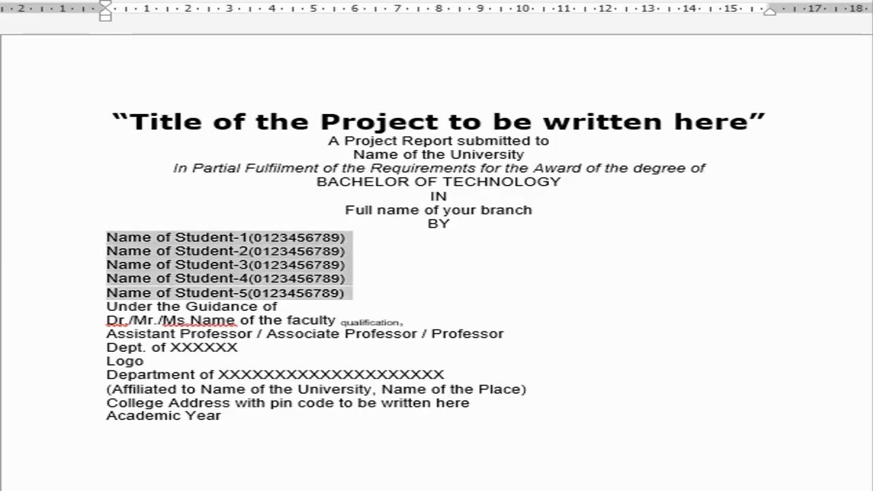
key("ctrl+e")
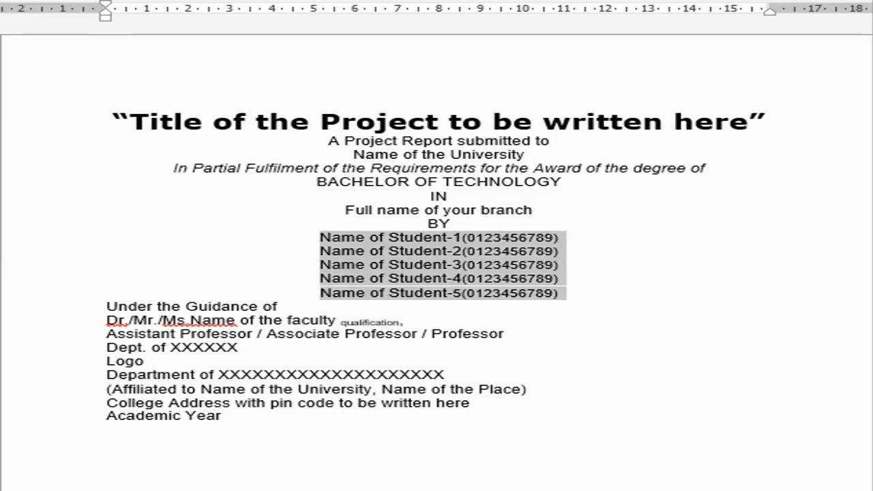
Step: Centre the "Under the Guidance of" line and the faculty name and qualification line
key("Down")
key("Home")
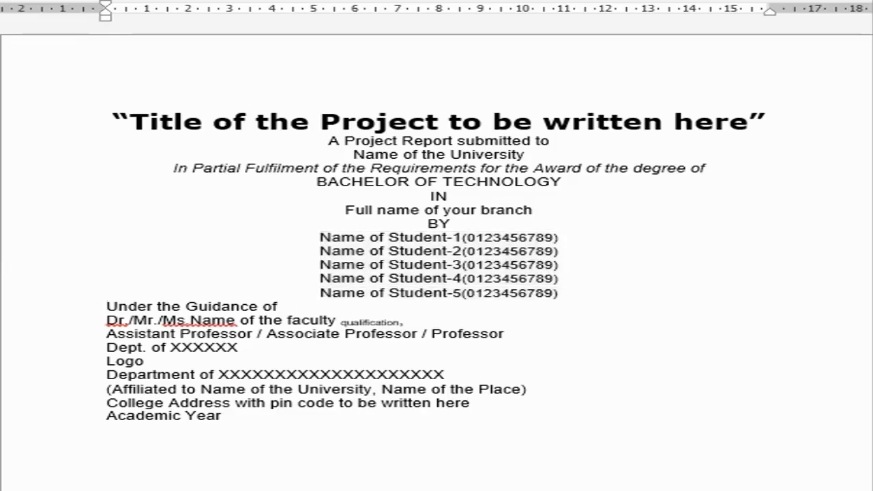
key("ctrl+e")
left_click(353, 321)
key("ctrl+e")
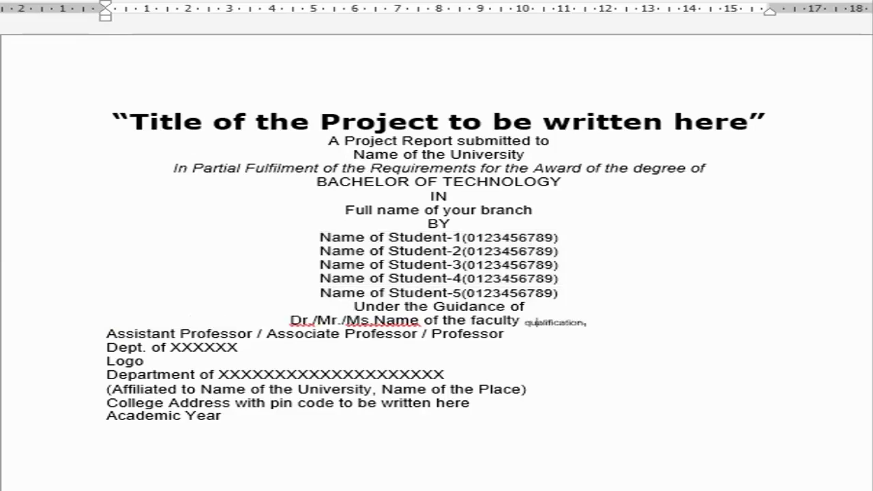
Step: Centre the professor designation line, the "Dept. of" line and the "Logo" line
key("Down")
key("ctrl+e")
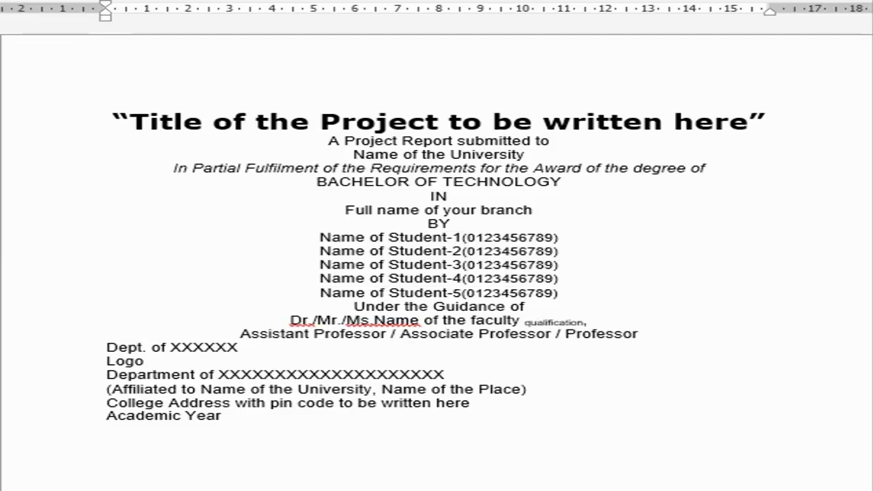
key("Down")
key("ctrl+e")
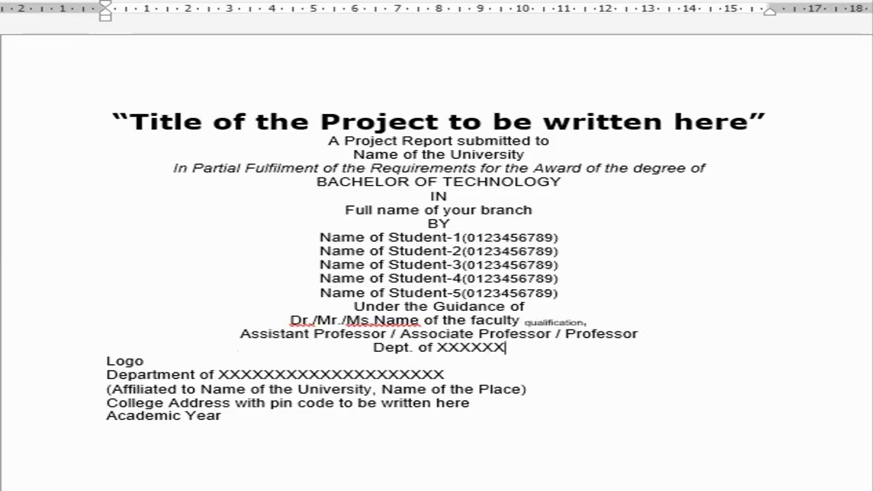
key("Down")
key("ctrl+e")
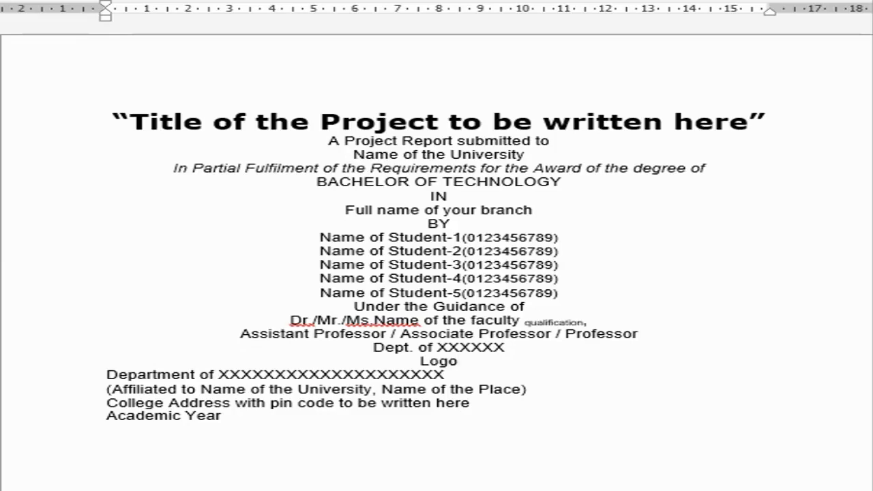
key("Down")
key("Up")
key("shift+Up")
key("shift+Up")
key("shift+Up")
key("shift+Up")
key("shift+Up")
key("shift+Up")
key("shift+Up")
key("shift+Up")
key("shift+Up")
key("shift+Up")
key("shift+Up")
key("shift+Up")
key("shift+Up")
key("shift+Up")
key("shift+Up")
key("shift+Up")
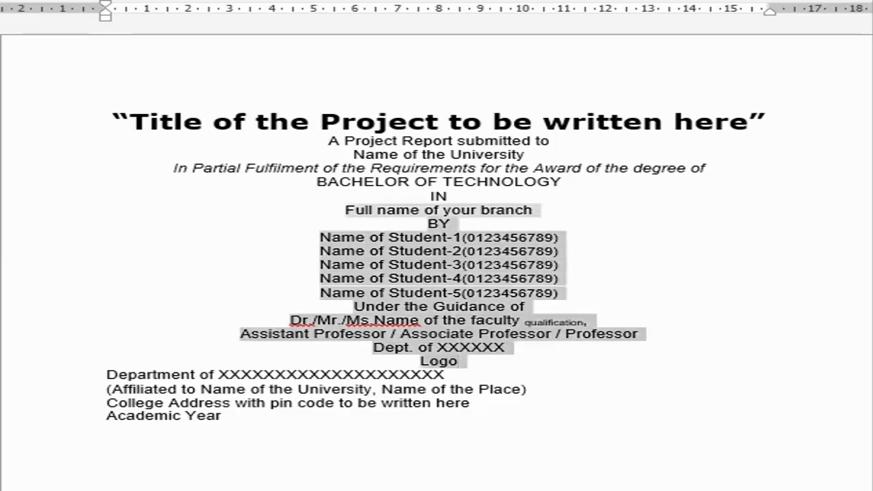
key("shift+Up")
key("shift+Down")
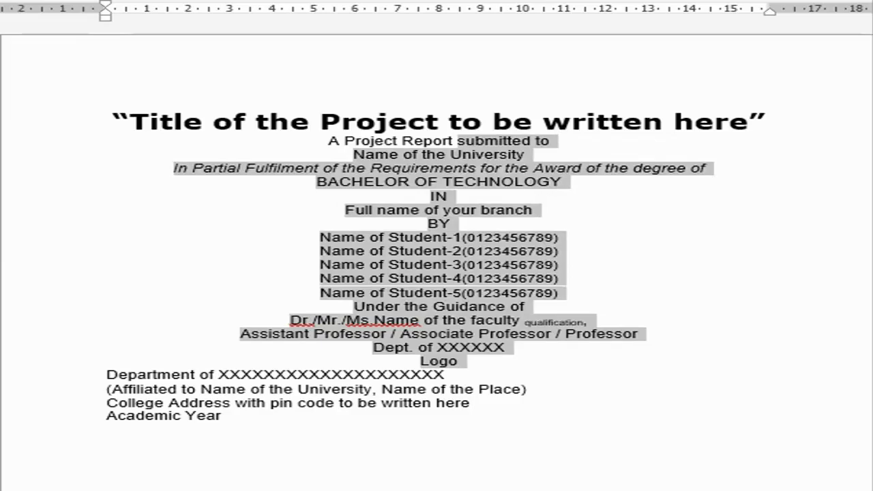
left_click(594, 121)
Step: Set the "A Project Report submitted to" paragraph to 1.5 line spacing with 10 pt spacing after
left_click(563, 132)
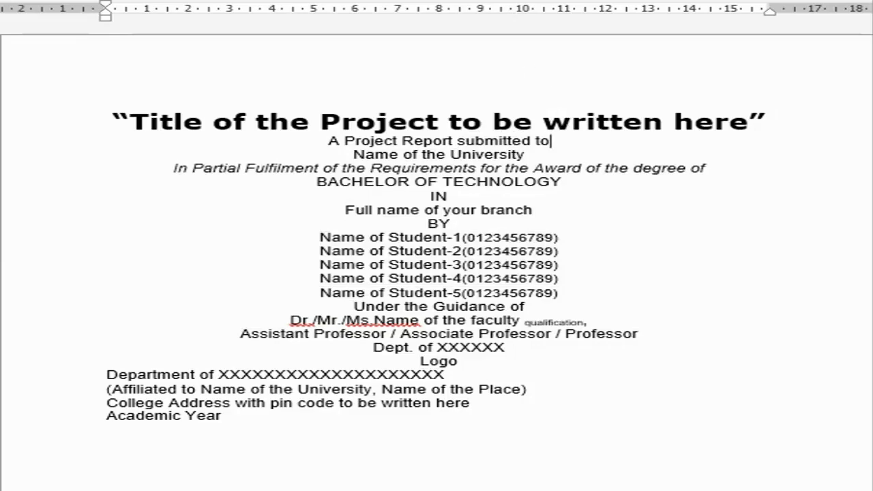
left_click(437, 0)
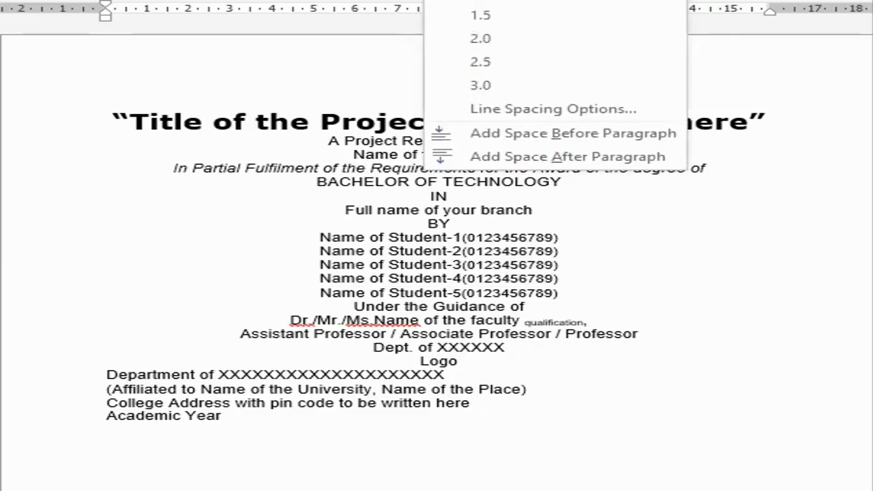
left_click(437, 0)
left_click(436, 0)
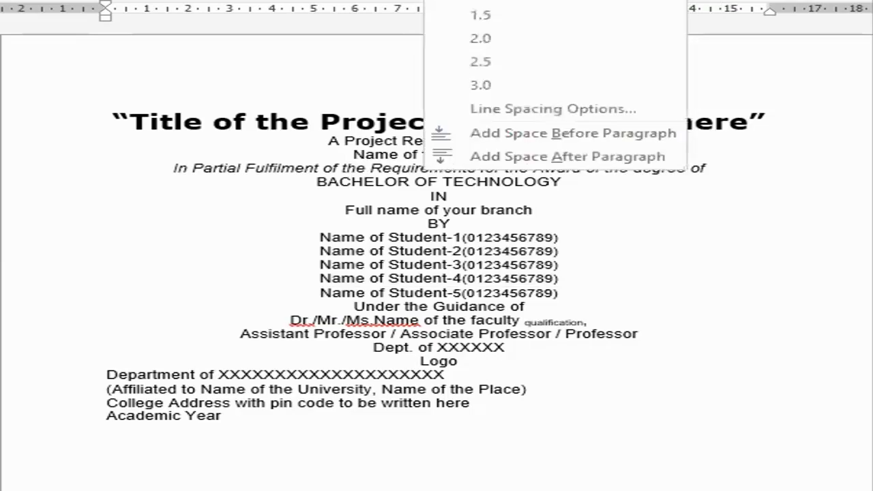
left_click(519, 111)
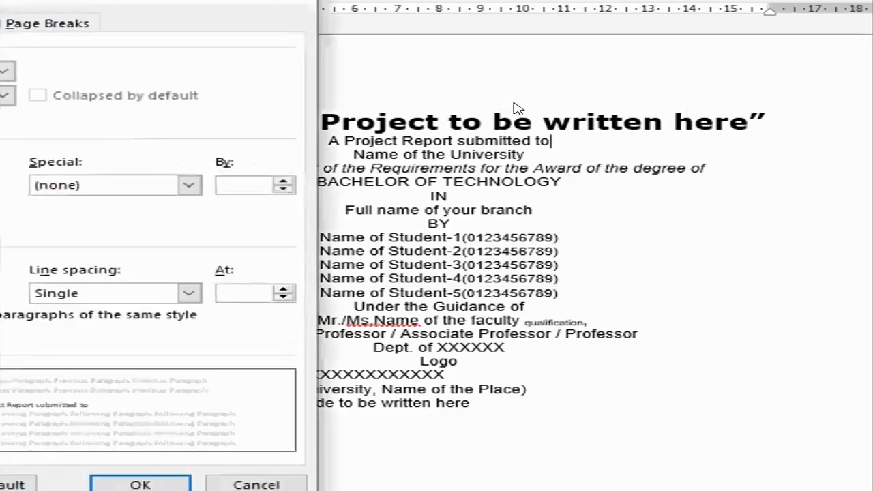
left_click(189, 291)
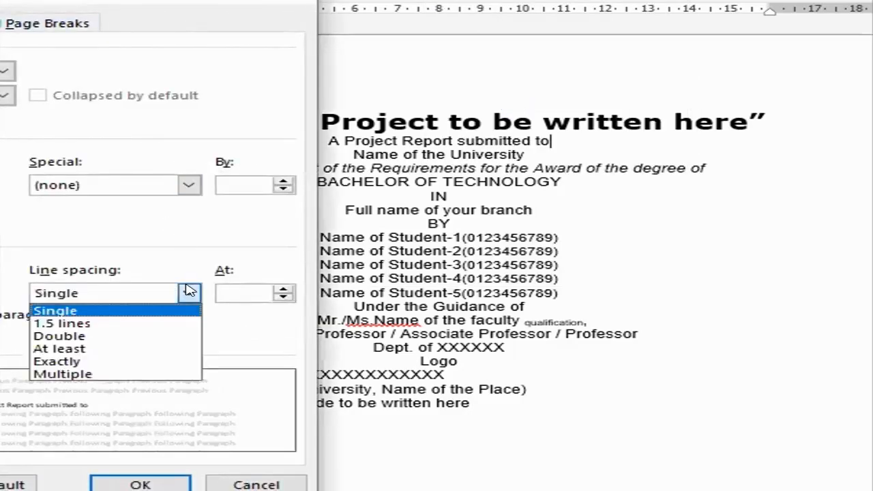
left_click(125, 325)
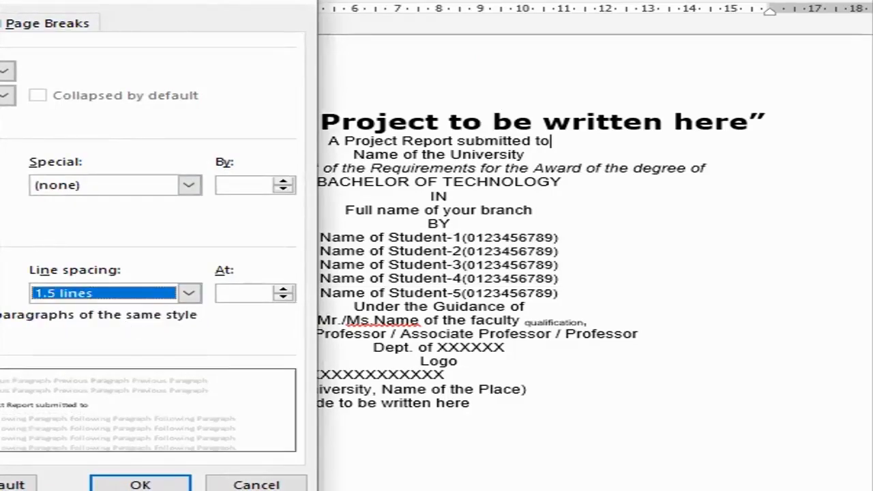
left_click_drag(0, 0, 159, 37)
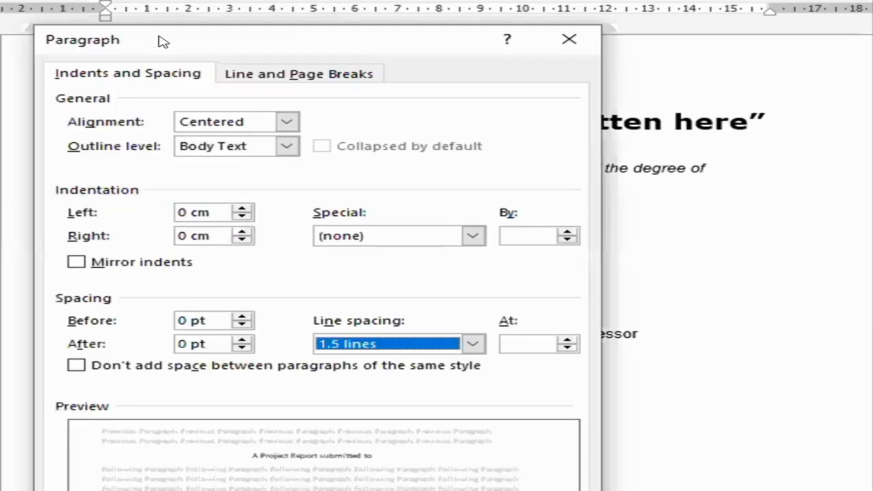
left_click(178, 343)
type("1")
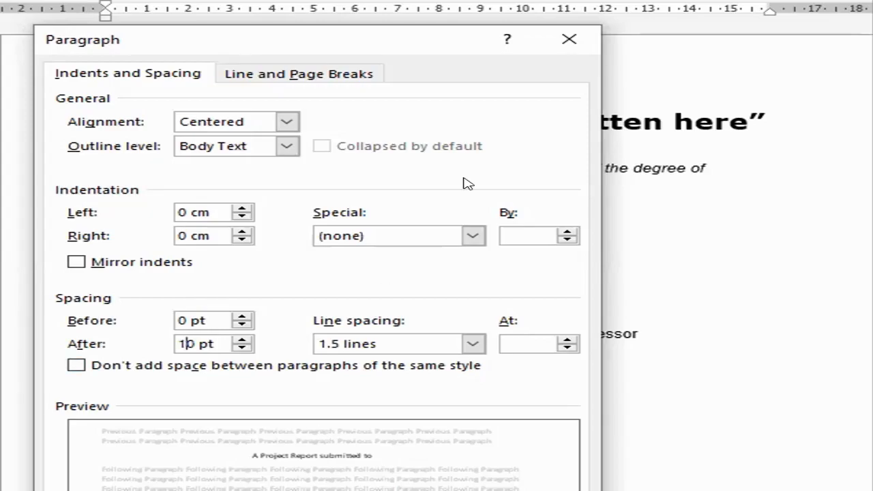
key("Return")
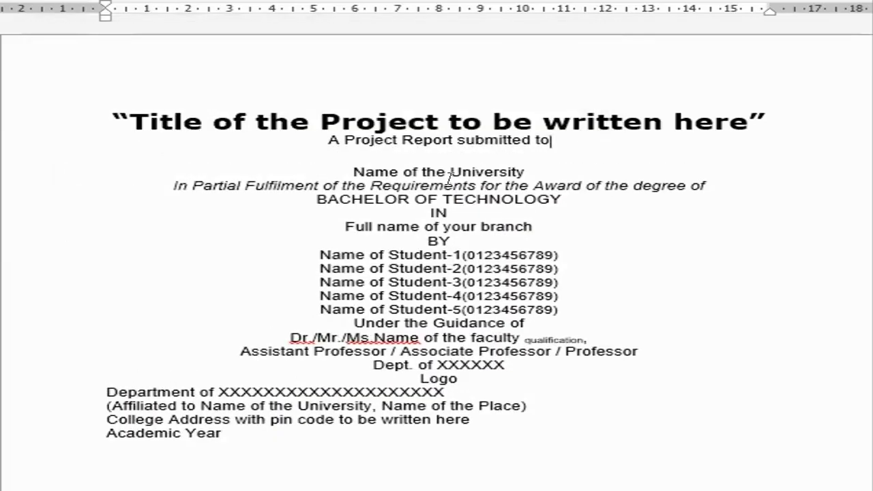
Step: Set the project title paragraph to 1.5 line spacing with 10 pt spacing after
left_click(559, 121)
left_click(436, 0)
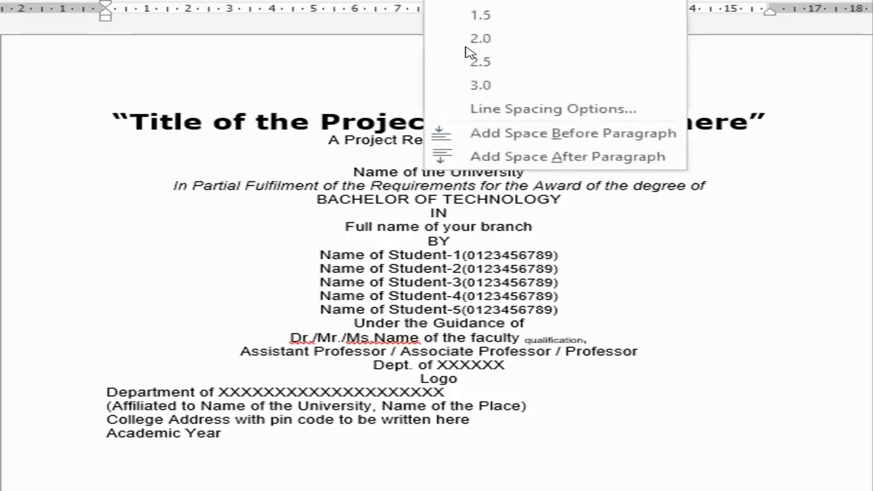
left_click(509, 113)
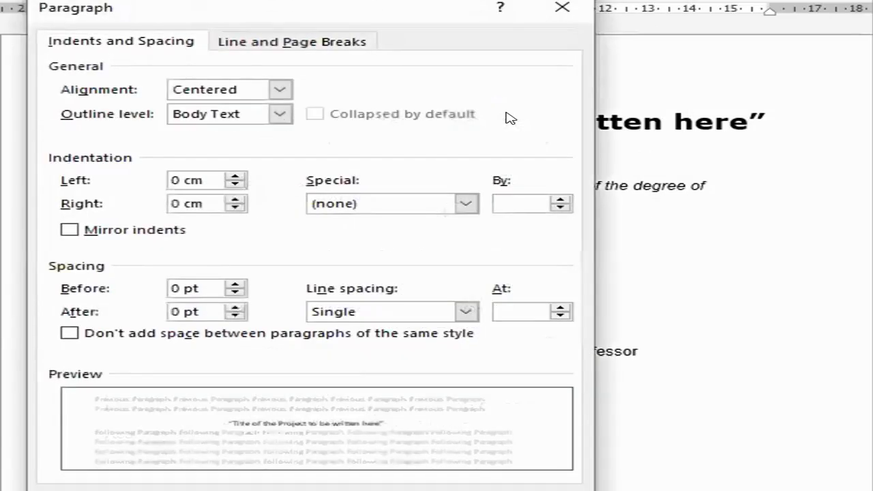
left_click(466, 314)
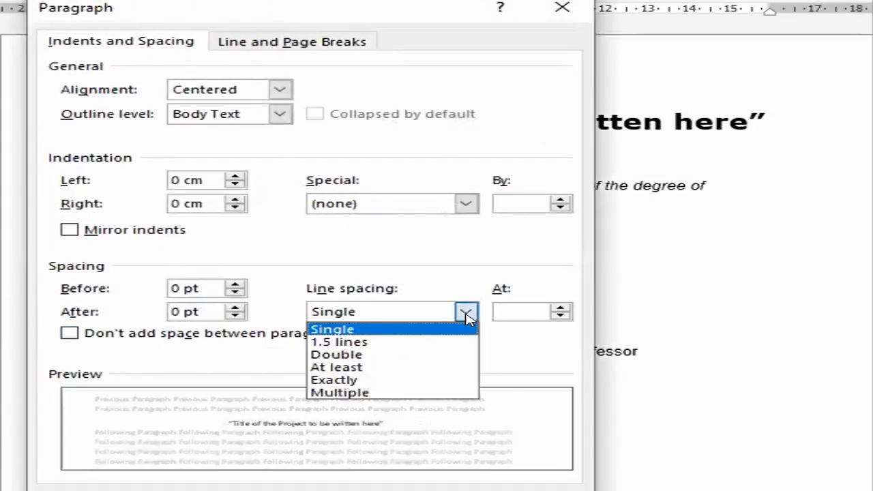
left_click(379, 341)
left_click_drag(199, 311, 168, 312)
left_click(169, 311)
type("1")
key("Return")
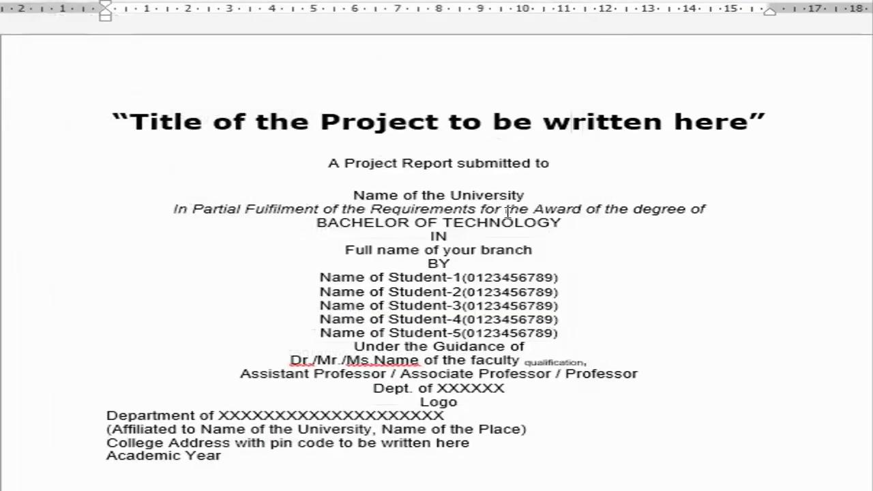
Step: Enlarge the font of the "Name of the University" line by several sizes
key("Down")
key("Down")
key("Down")
triple_click(525, 181)
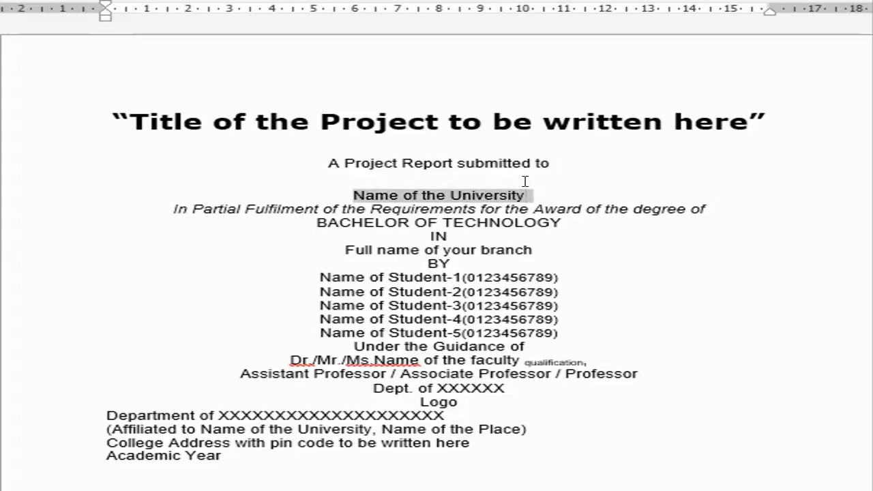
key("ctrl+shift+period")
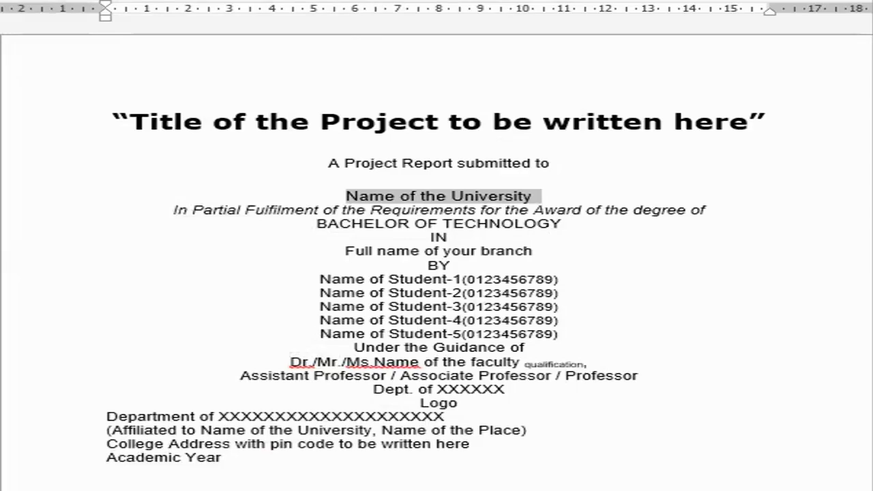
key("ctrl+shift+period")
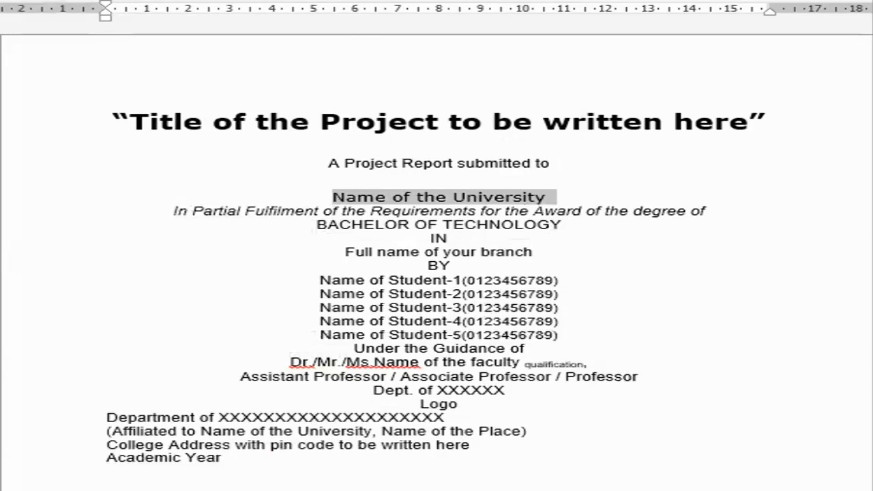
key("ctrl+shift+period")
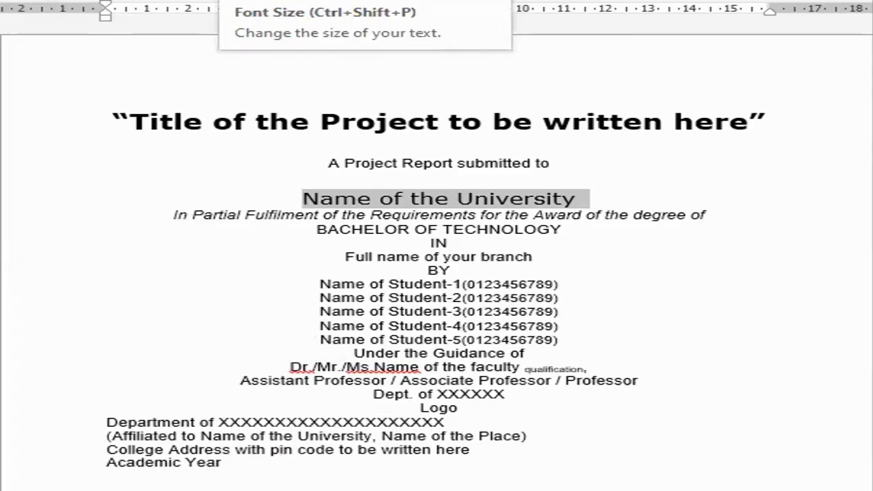
key("ctrl+shift+period")
key("ctrl+shift+period")
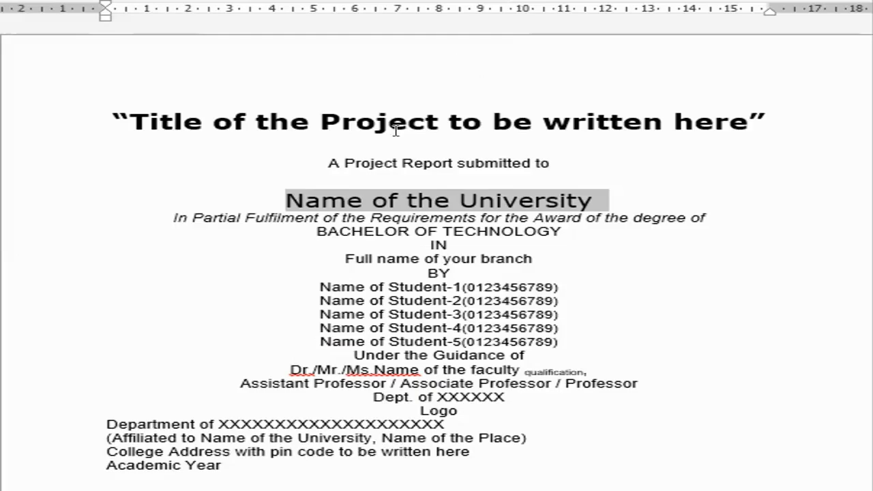
Step: Enlarge the font of the "A Project Report submitted to" line slightly, keeping it smaller than the university name
left_click_drag(328, 159, 539, 160)
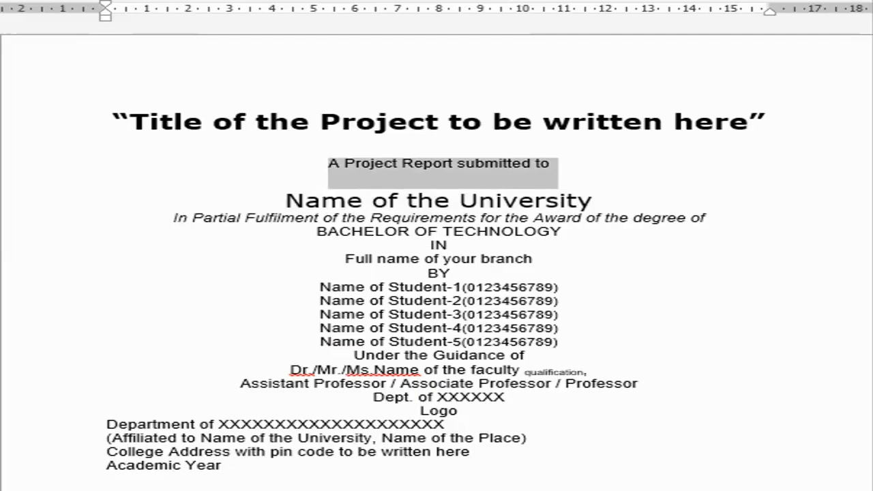
key("Return")
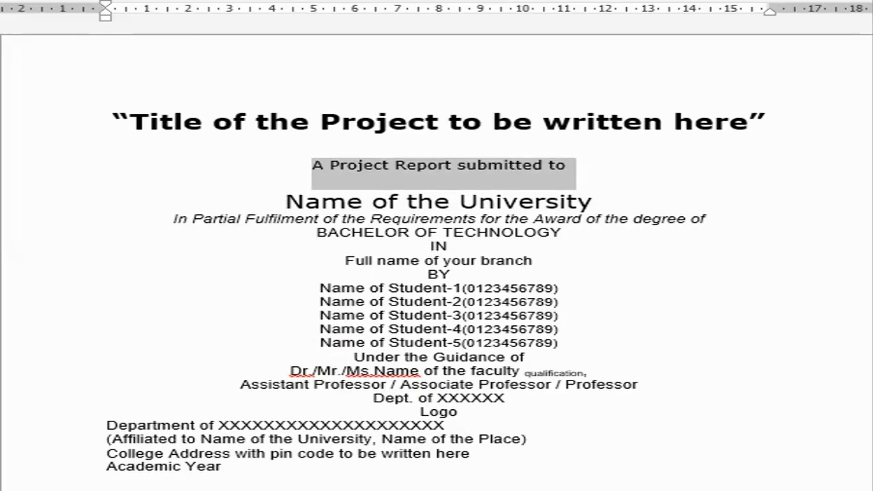
key("Return")
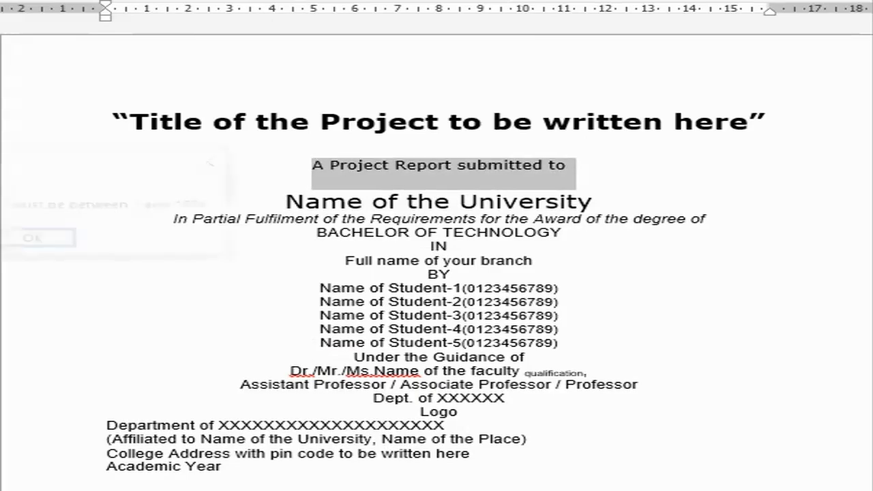
key("Return")
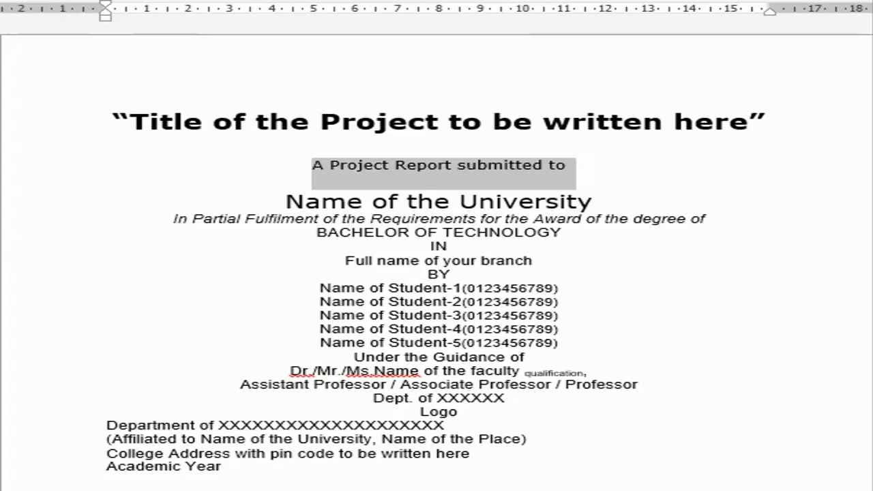
key("Return")
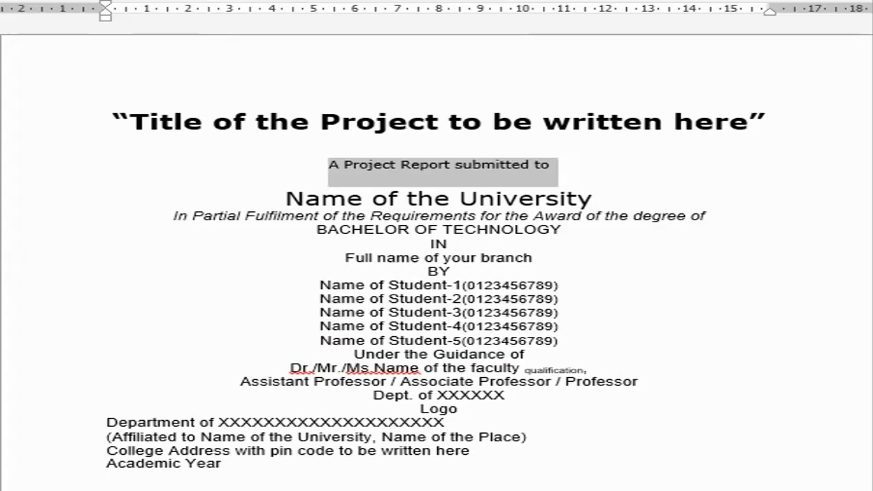
key("ctrl+]")
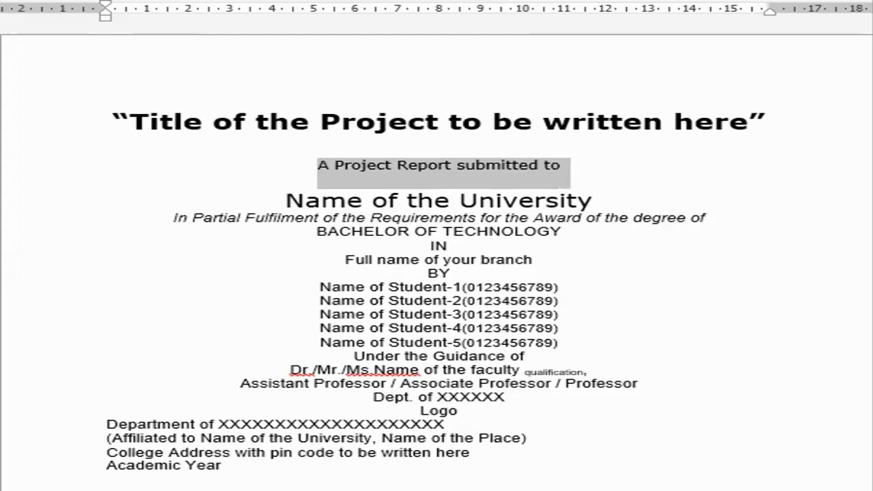
key("ctrl+]")
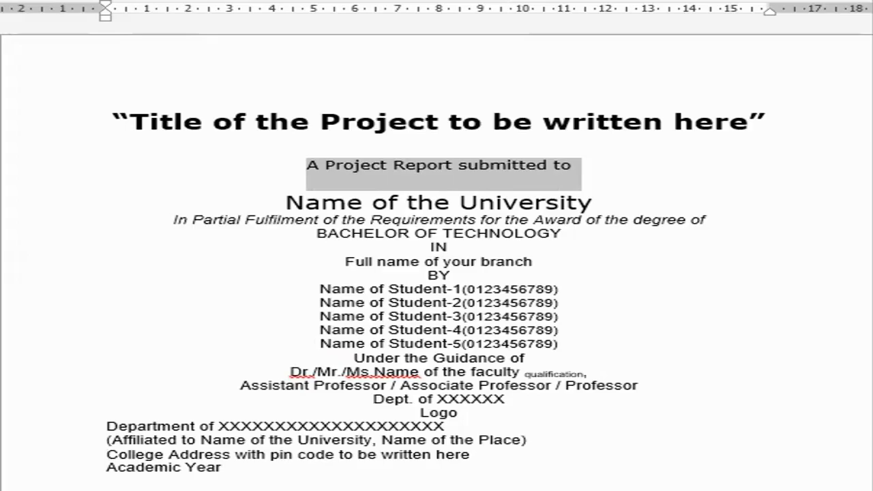
Step: Set the "Name of the University" paragraph to 1.5 line spacing with 10 pt spacing after
key("Down")
key("Down")
key("Up")
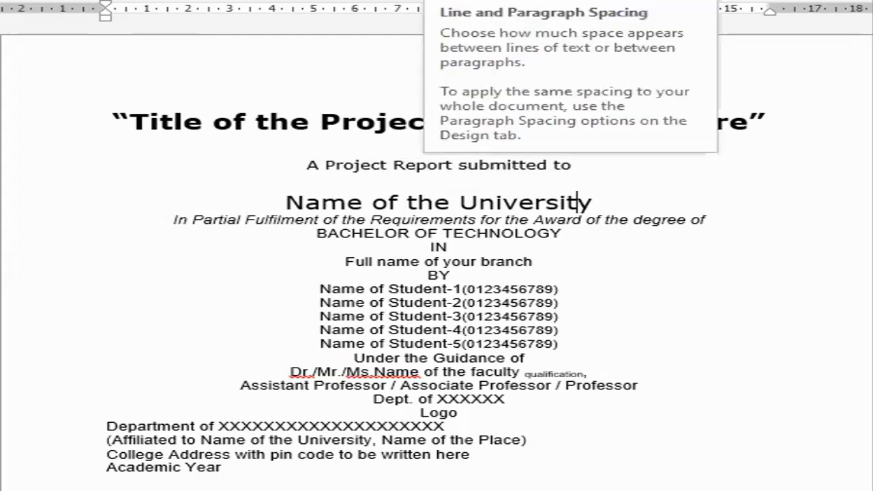
left_click(433, 0)
left_click(489, 103)
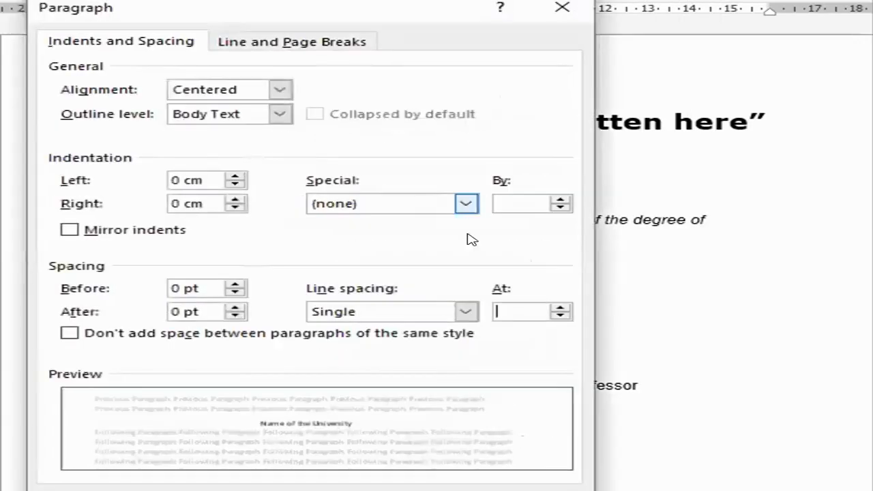
left_click(395, 315)
left_click(341, 341)
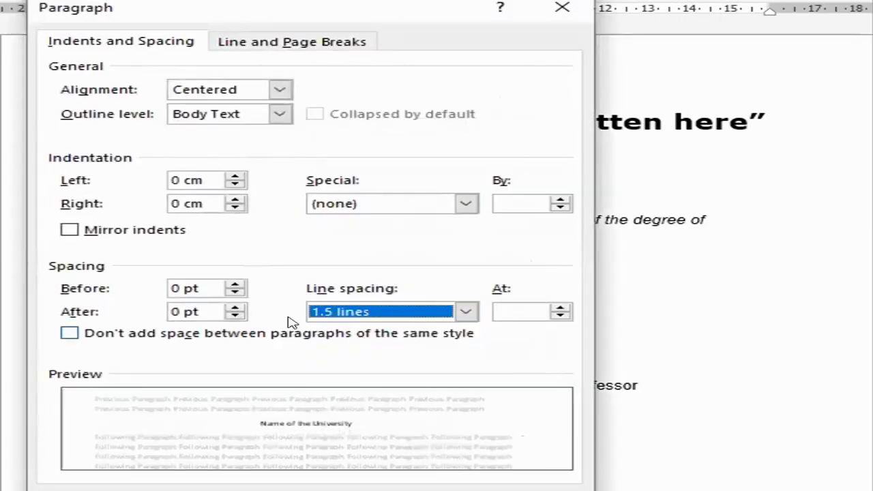
left_click(170, 311)
type("1")
key("Return")
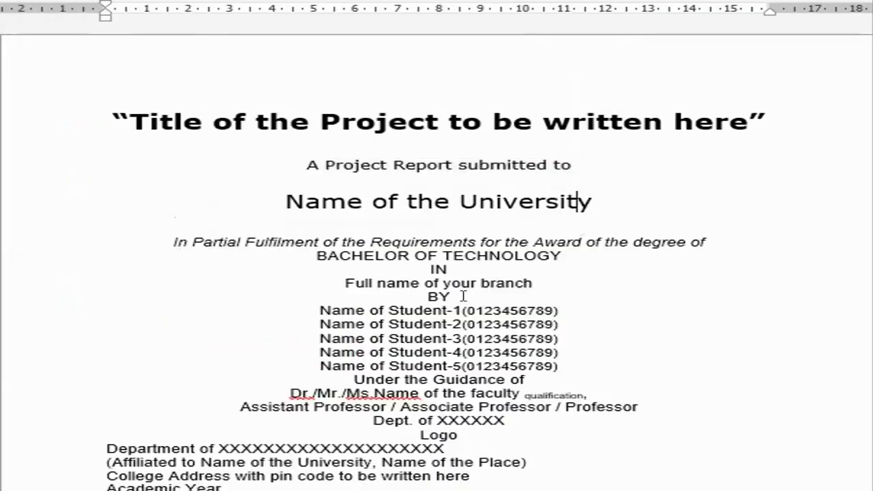
Step: Set the italic "In Partial Fulfilment of the Requirements for the Award of the degree of" line to 1.5 line spacing
left_click(424, 232)
left_click(714, 241)
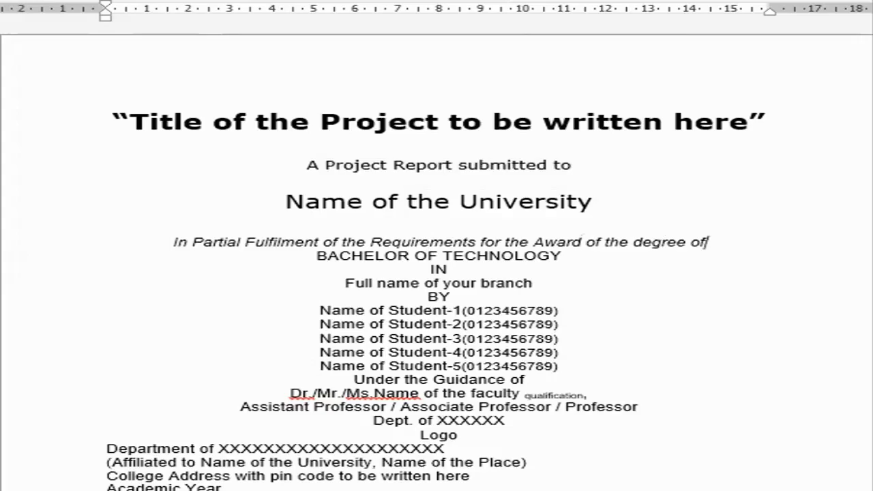
left_click(437, 2)
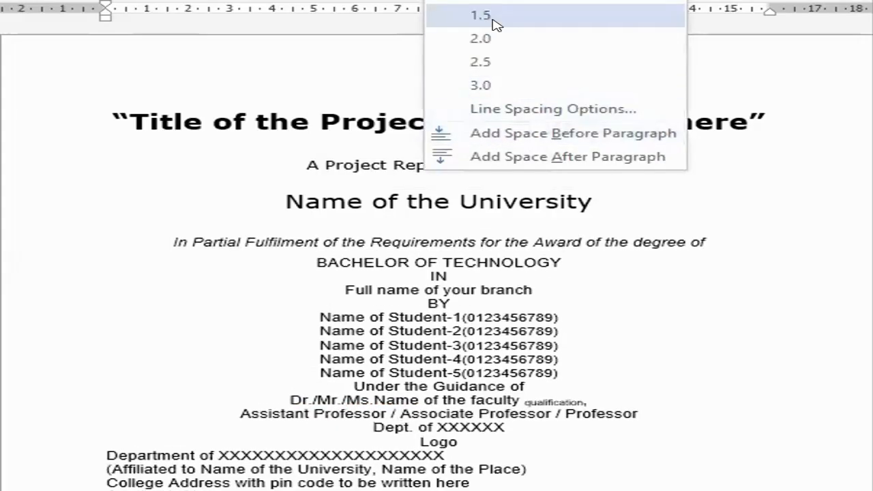
left_click(494, 24)
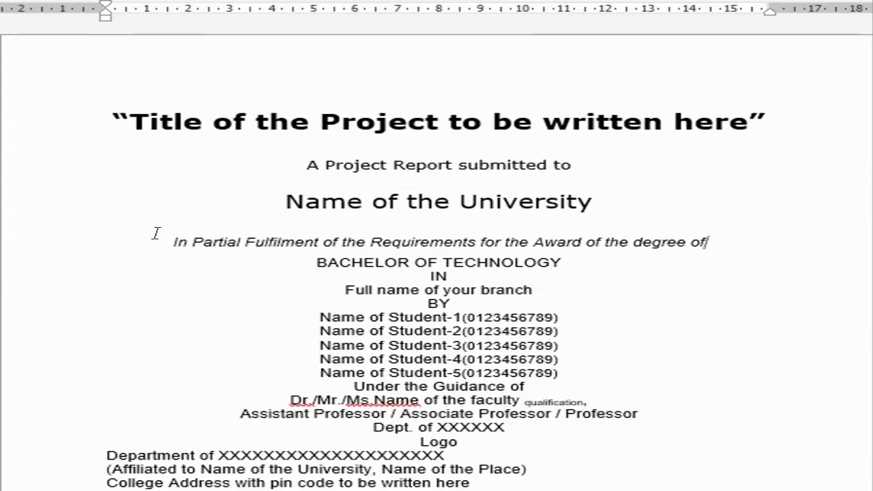
Step: Set the "BACHELOR OF TECHNOLOGY" line and the "IN" line to 1.5 line spacing
left_click_drag(164, 235, 560, 294)
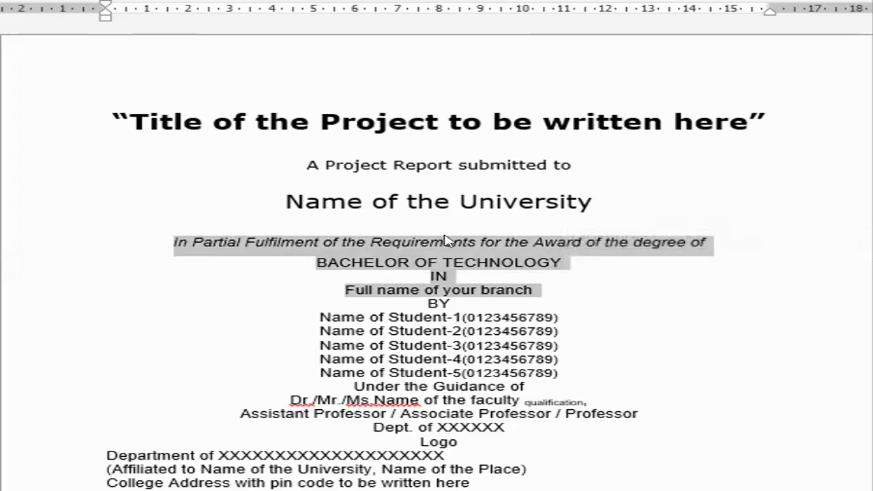
left_click(442, 281)
left_click(566, 261)
left_click(436, 0)
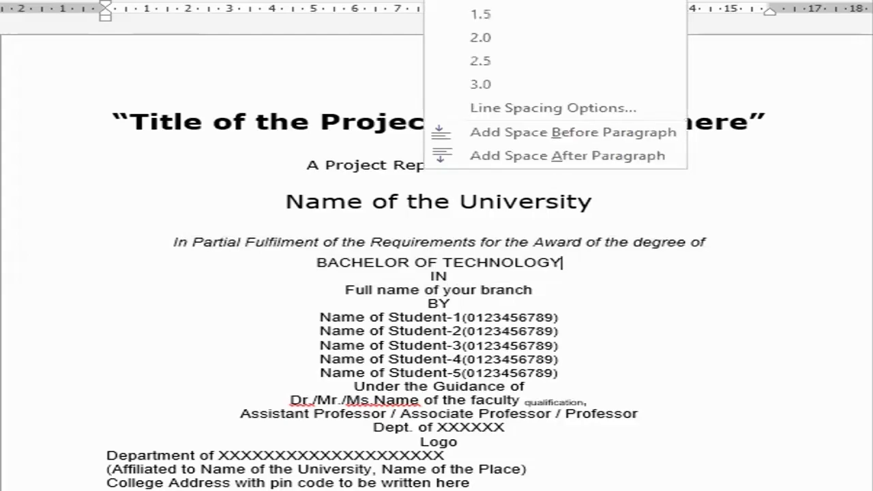
left_click(487, 15)
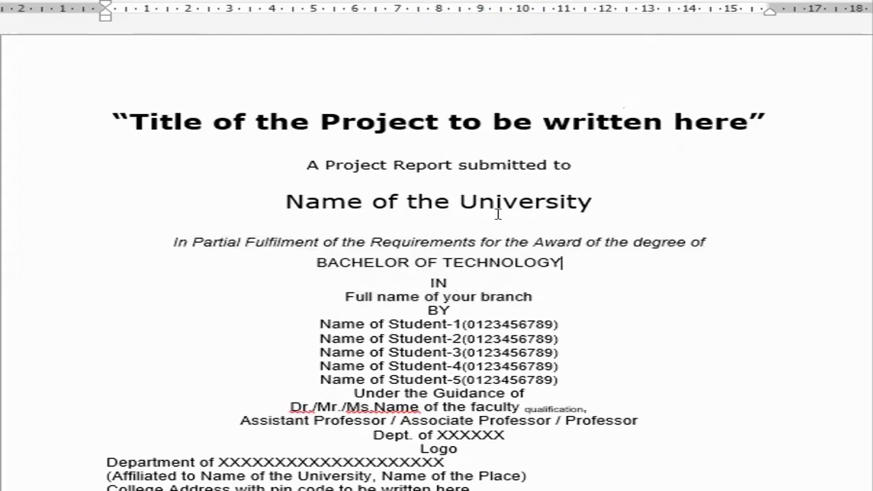
left_click(450, 279)
left_click(445, 0)
left_click(480, 14)
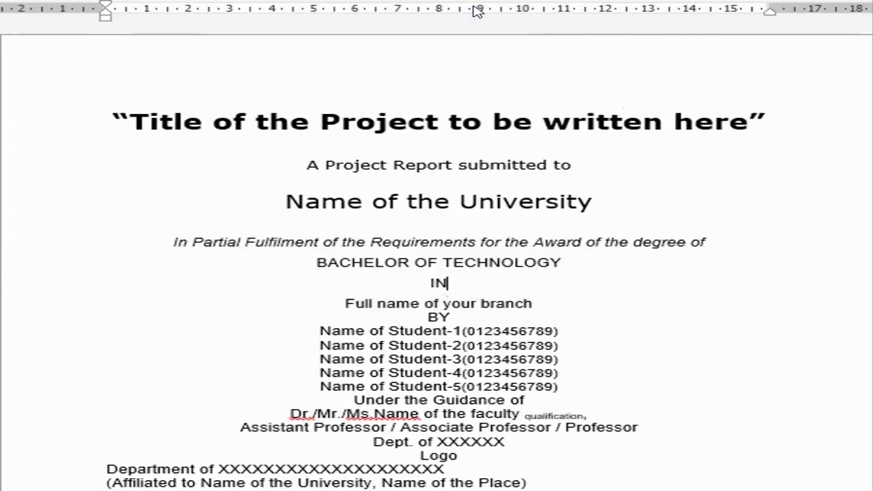
Step: Set the "Full name of your branch" paragraph to 1.5 line spacing with 10 pt spacing after
left_click(531, 303)
left_click(445, 1)
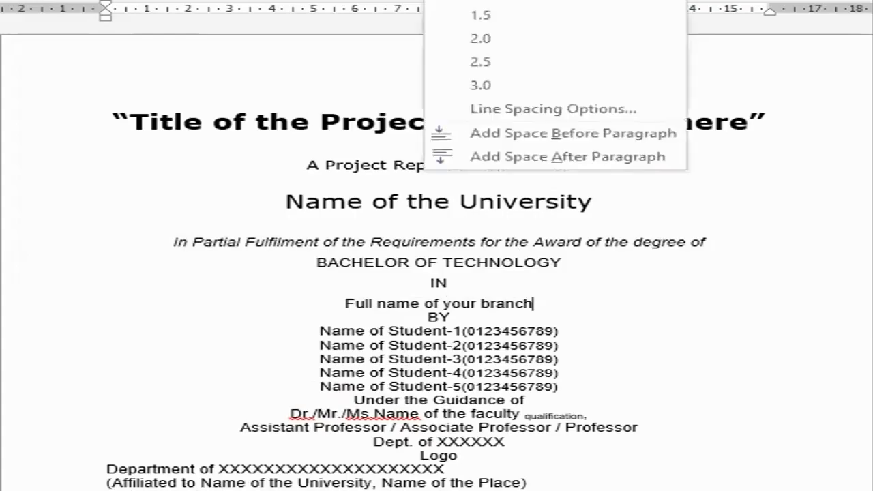
left_click(501, 108)
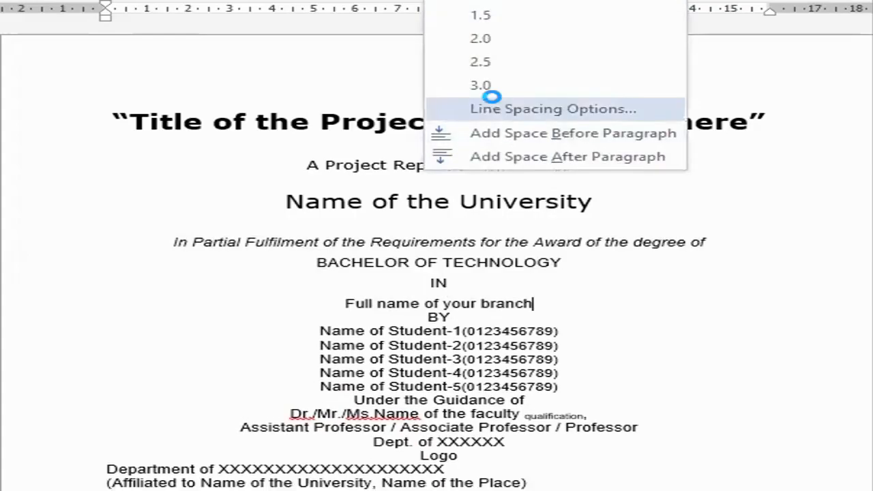
left_click(327, 311)
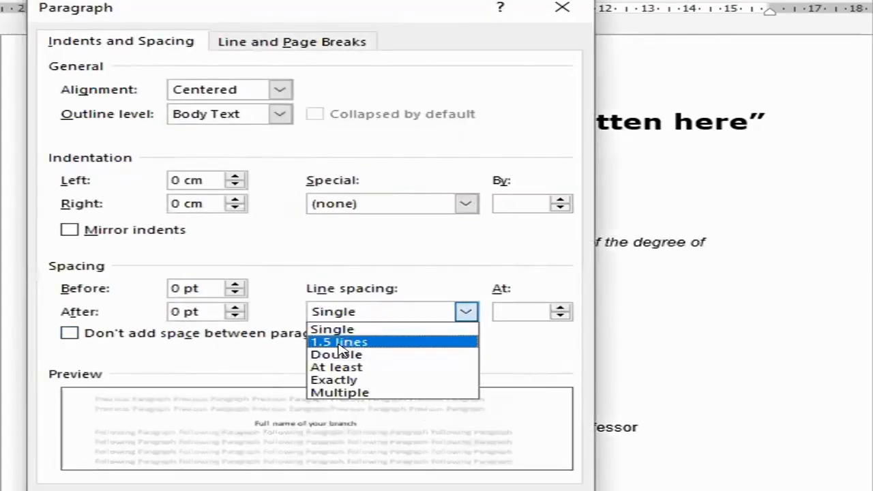
left_click(341, 339)
left_click(176, 304)
left_click(177, 305)
type("1")
key("Return")
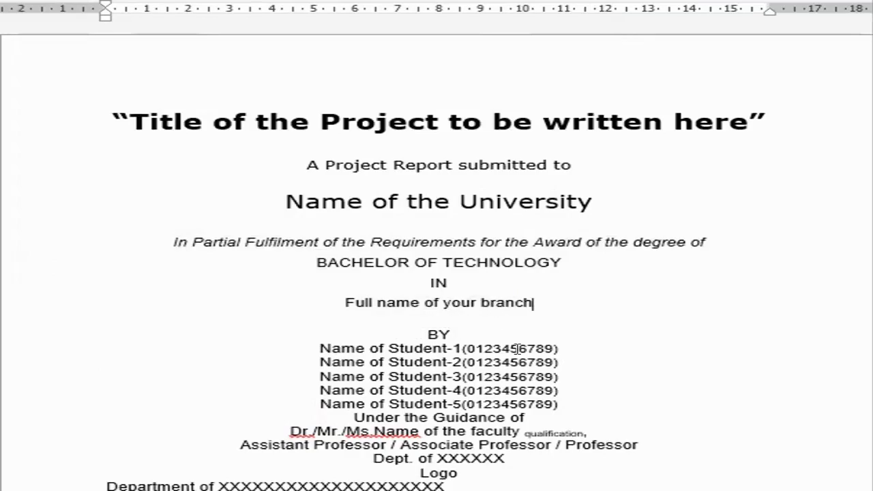
left_click_drag(538, 302, 176, 242)
left_click_drag(604, 199, 253, 197)
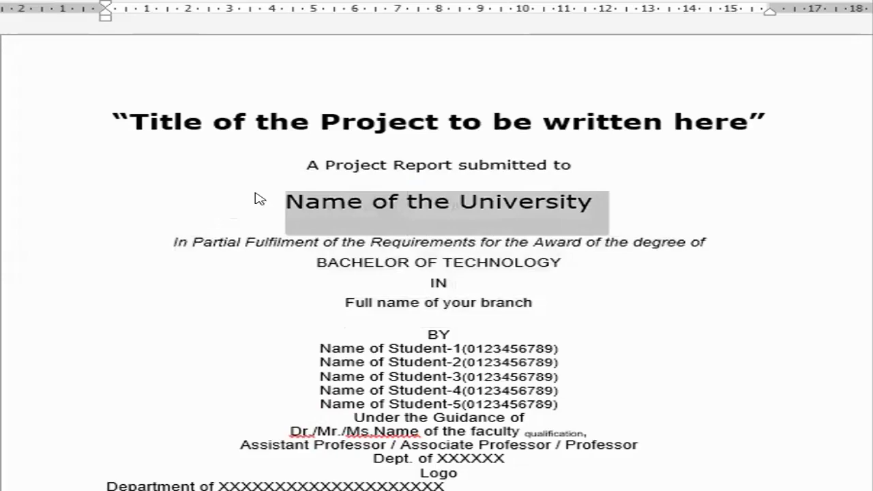
left_click(631, 167)
left_click_drag(586, 167, 108, 107)
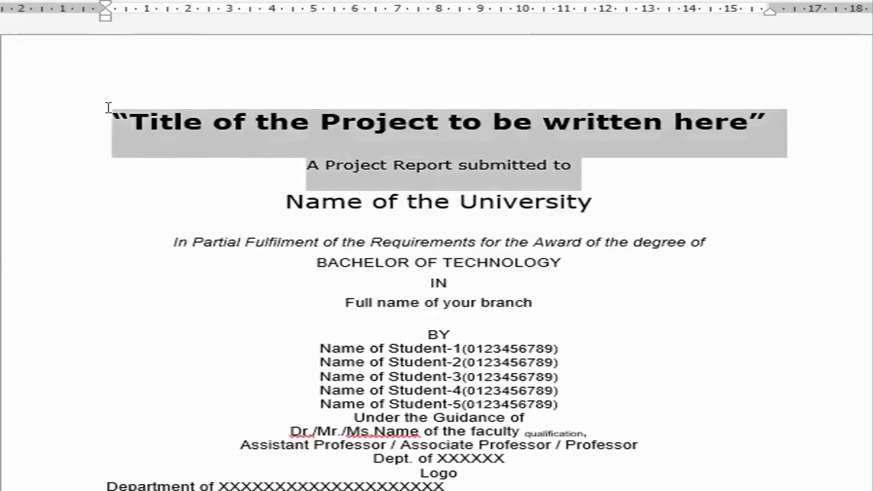
left_click(244, 211)
Step: Set the "BY" line to 1.5 line spacing
left_click(473, 336)
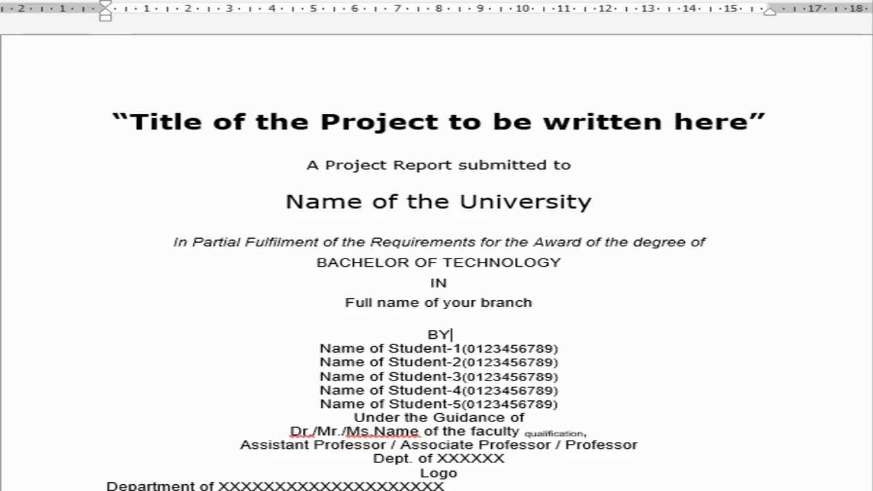
left_click(437, 0)
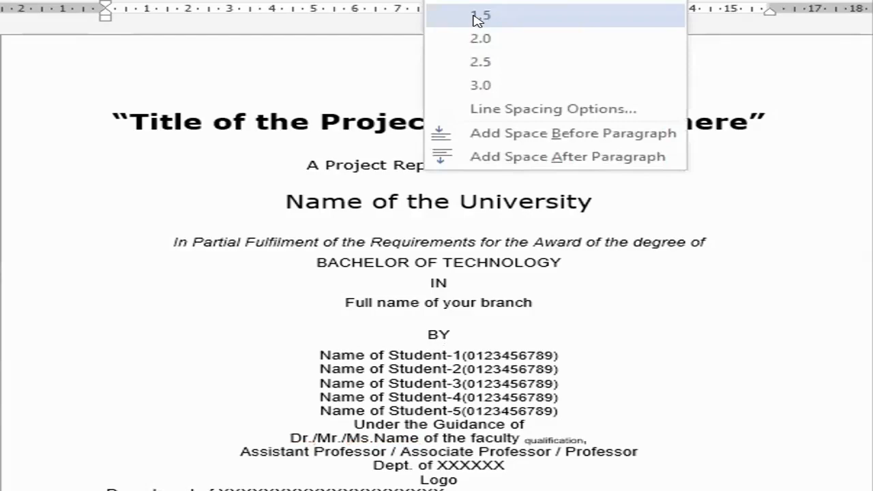
left_click(478, 16)
Step: Set the five student name lines to 1.5 line spacing
left_click_drag(550, 352, 556, 409)
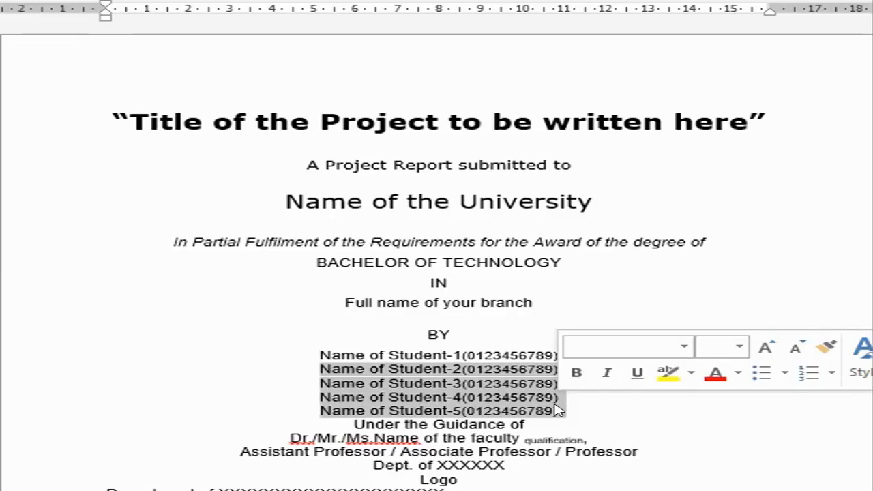
left_click(437, 1)
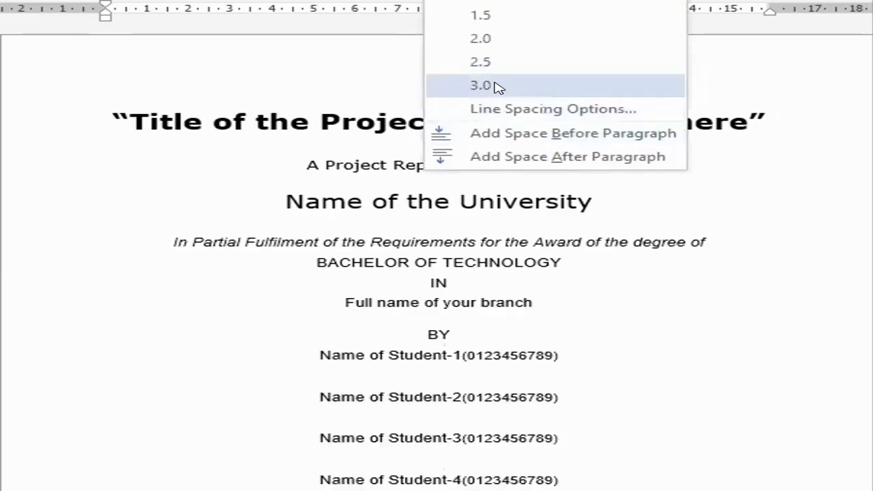
left_click(489, 109)
left_click(454, 319)
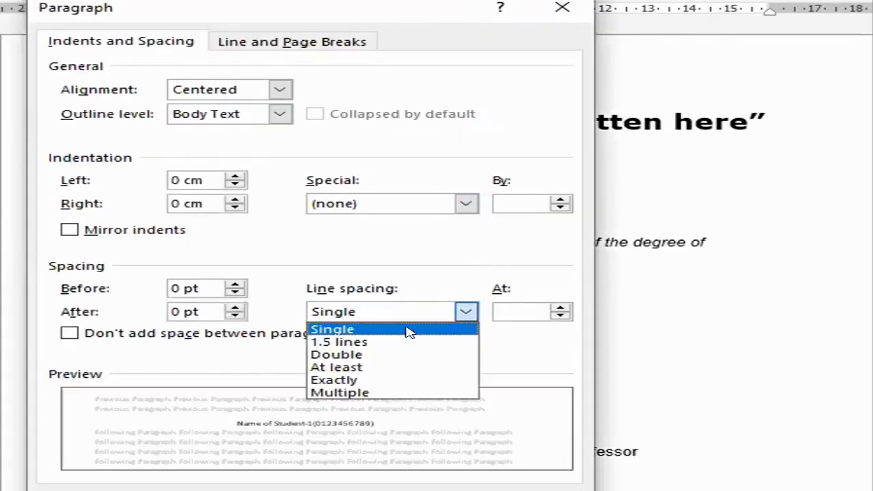
left_click(355, 337)
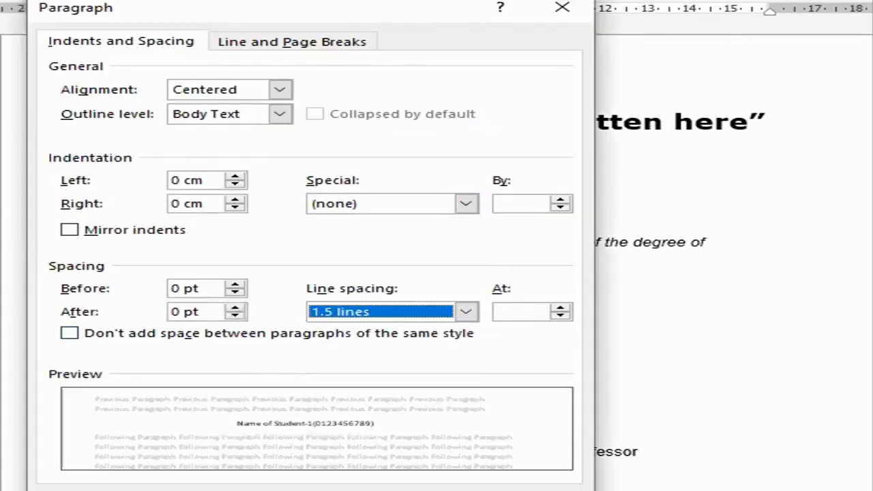
left_click(435, 490)
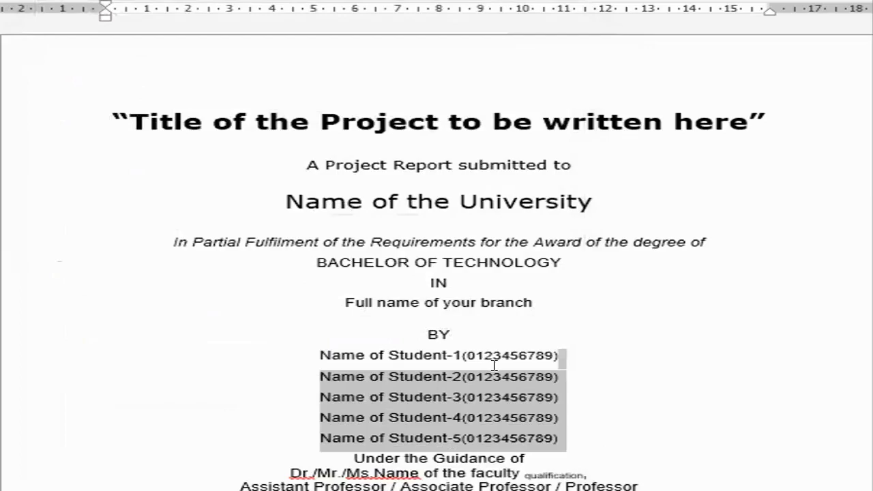
Step: Insert tab spacing between "Name of Student-1" and the bracketed roll number on the same line
left_click(456, 351)
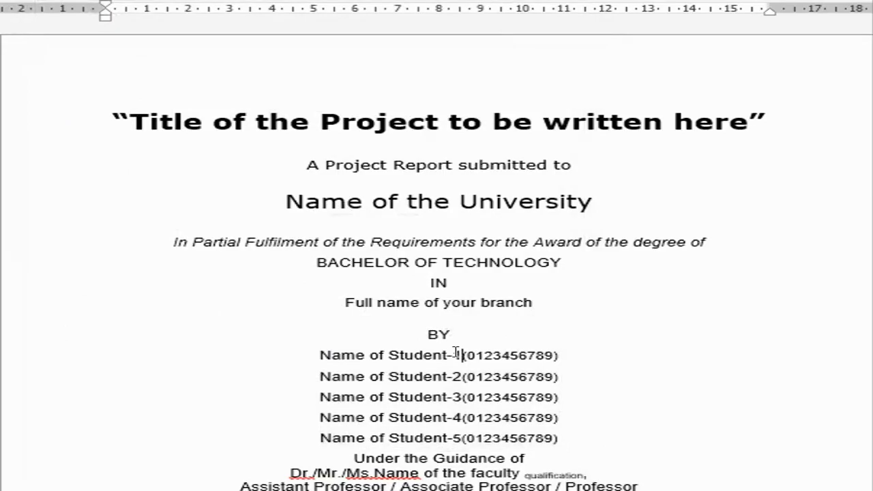
key("Tab")
key("Tab")
key("Tab")
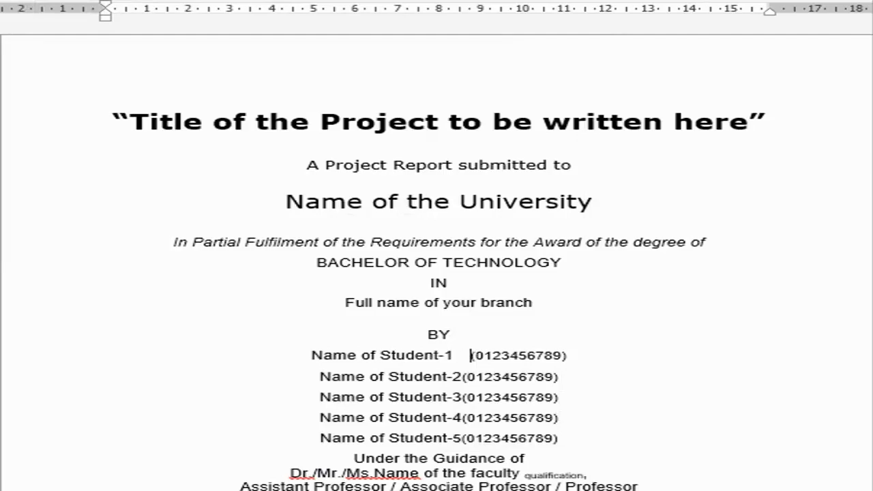
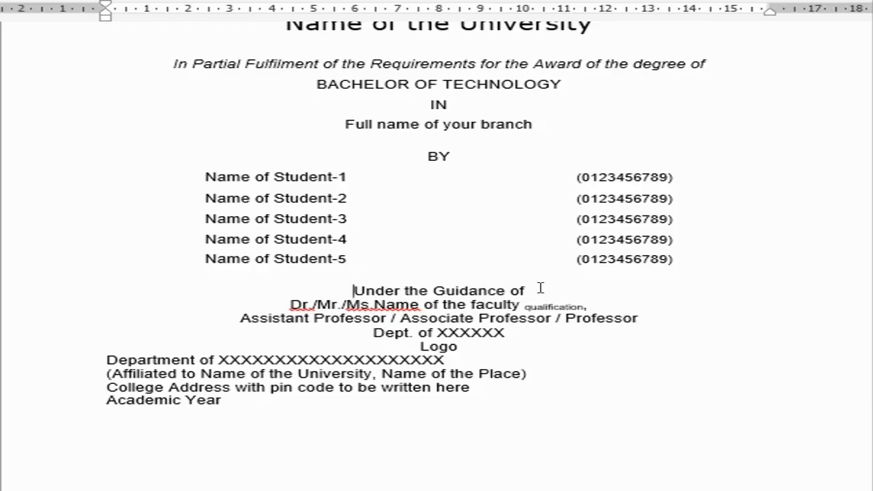
Step: Set the "Under the Guidance of" line to 1.5 line spacing
left_click(540, 288)
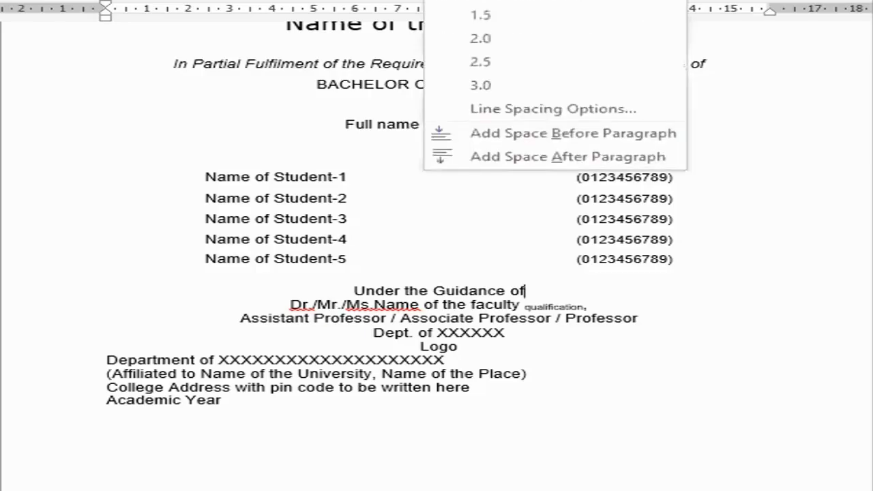
left_click(532, 106)
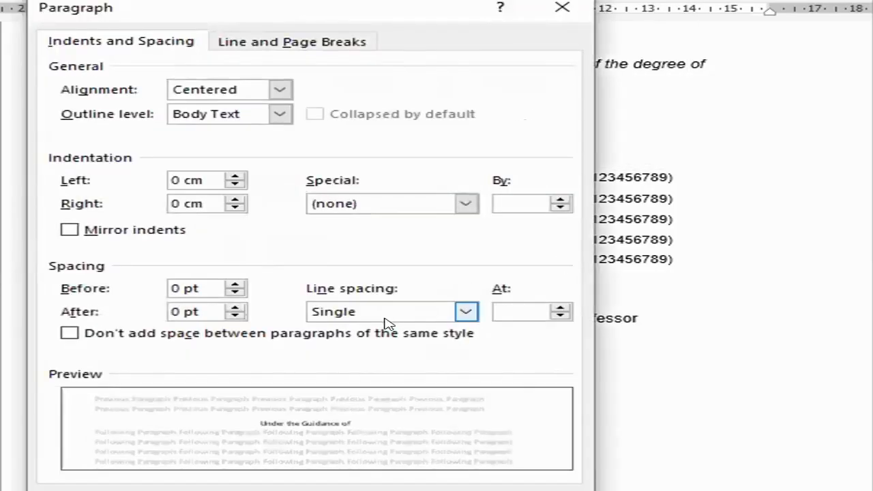
left_click(382, 315)
left_click(351, 338)
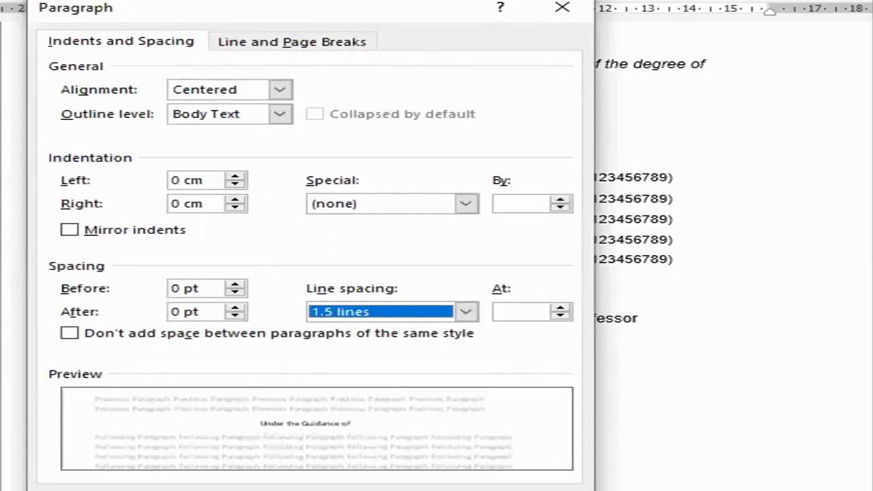
key("Return")
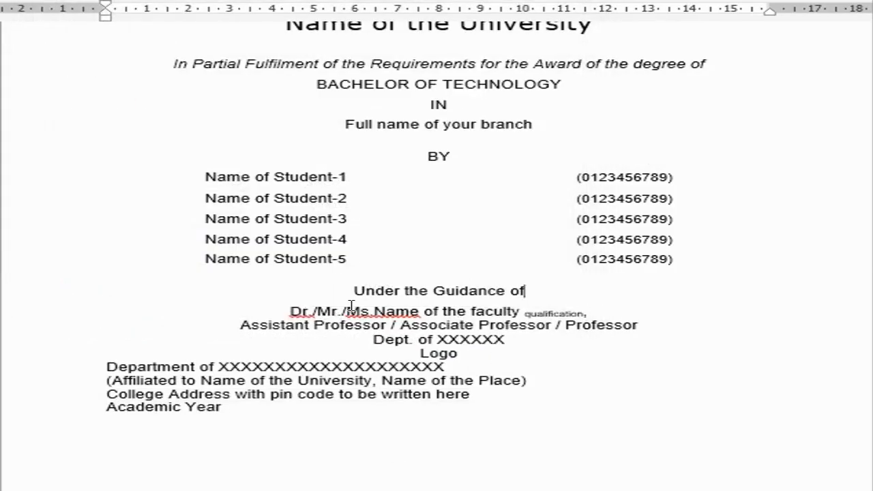
Step: Replace the small "qualification" placeholder after the faculty name with "Ph.D."
left_click(371, 309)
key("shift+Home")
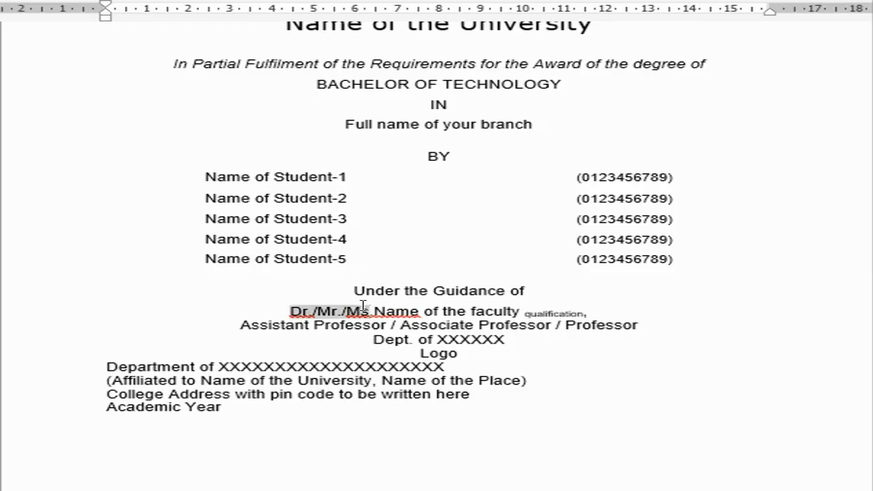
left_click(312, 308)
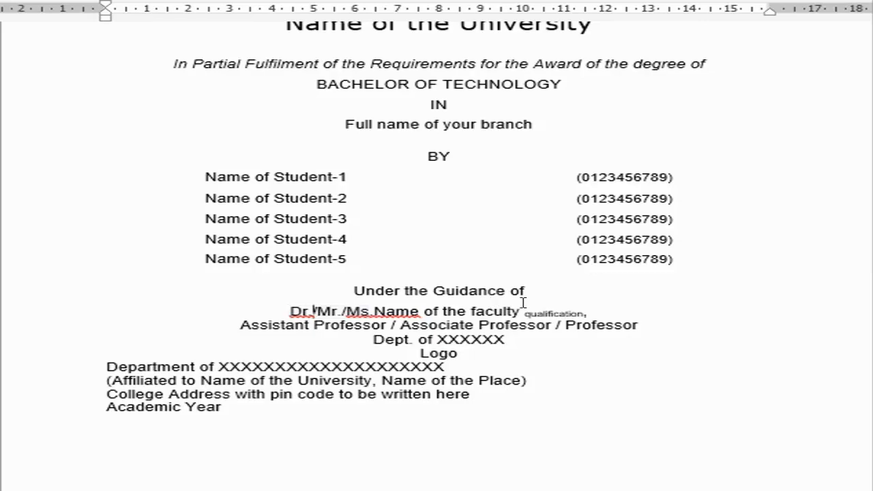
left_click_drag(523, 309, 580, 318)
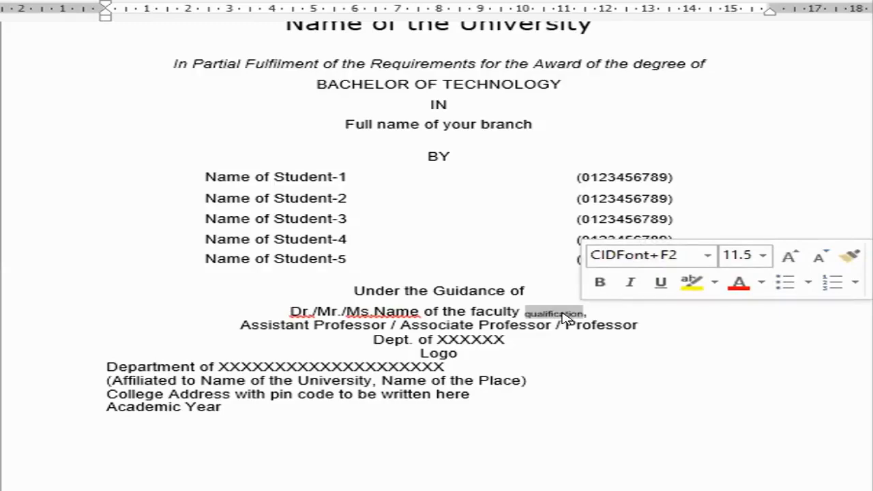
type("Ph")
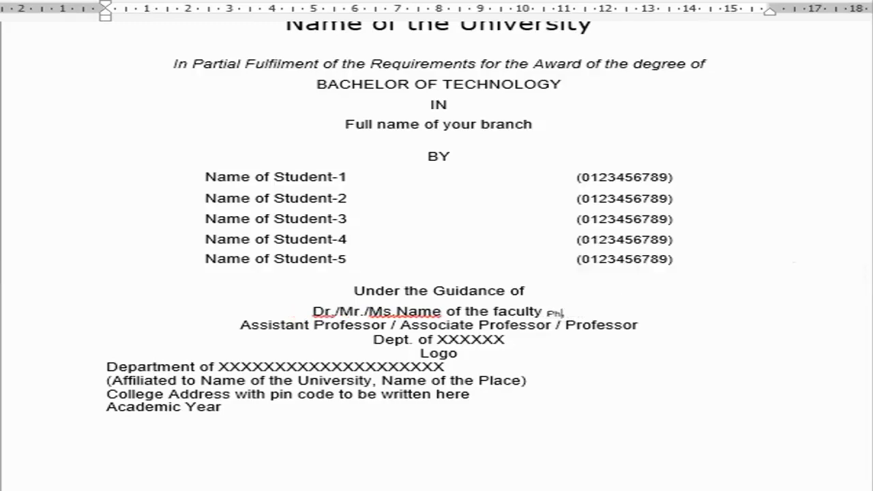
type(".D,")
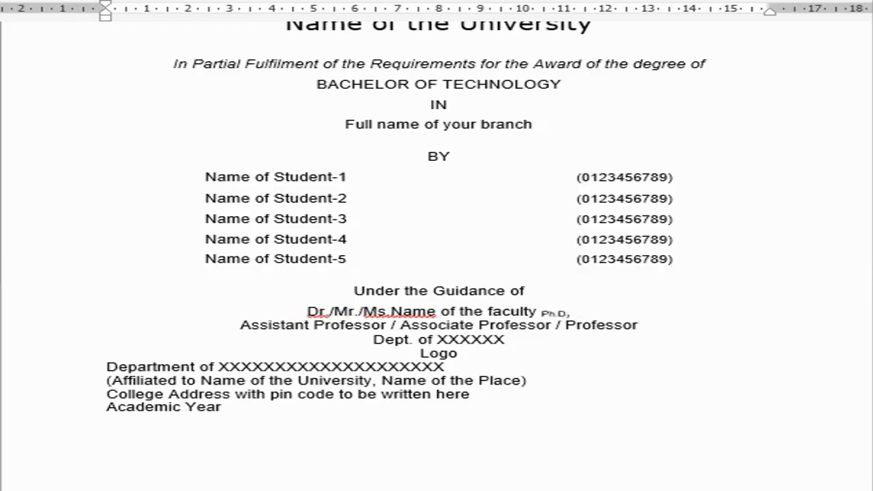
key("BackSpace")
type(".")
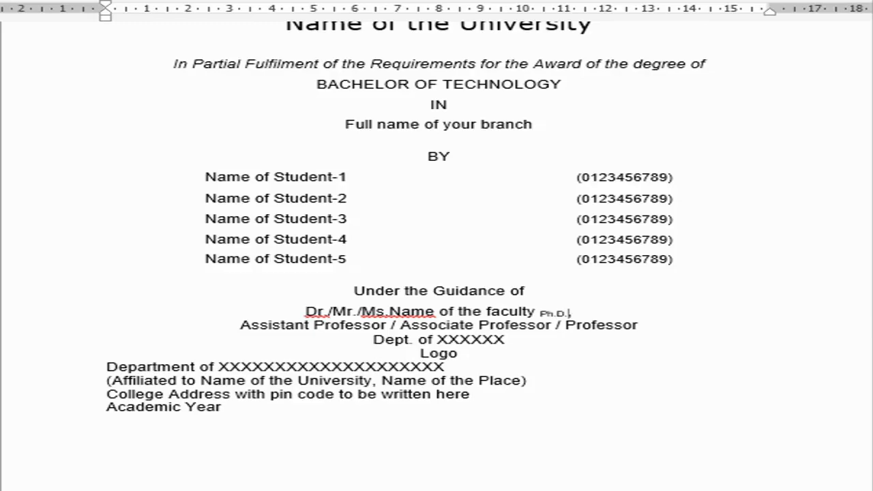
Step: Change the qualification after the faculty name to "M.Tech.", keeping the comma that follows it
key("BackSpace")
key("BackSpace")
key("BackSpace")
key("BackSpace")
key("BackSpace")
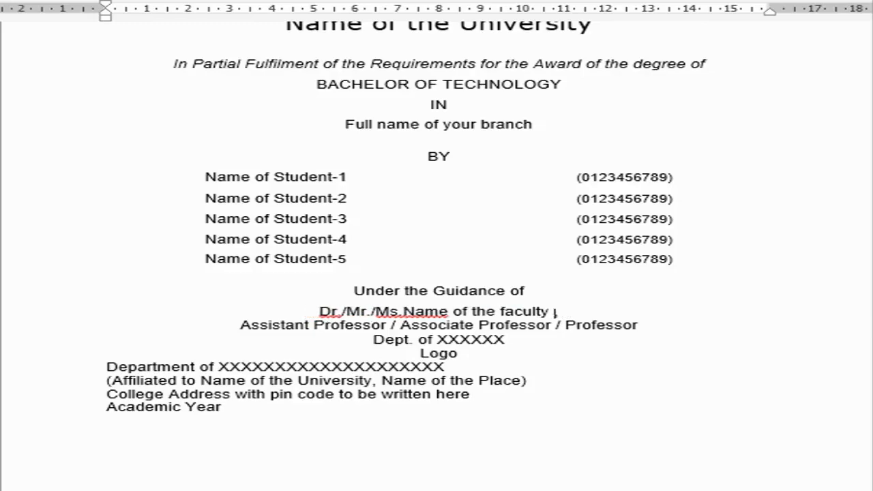
type("M.Tech")
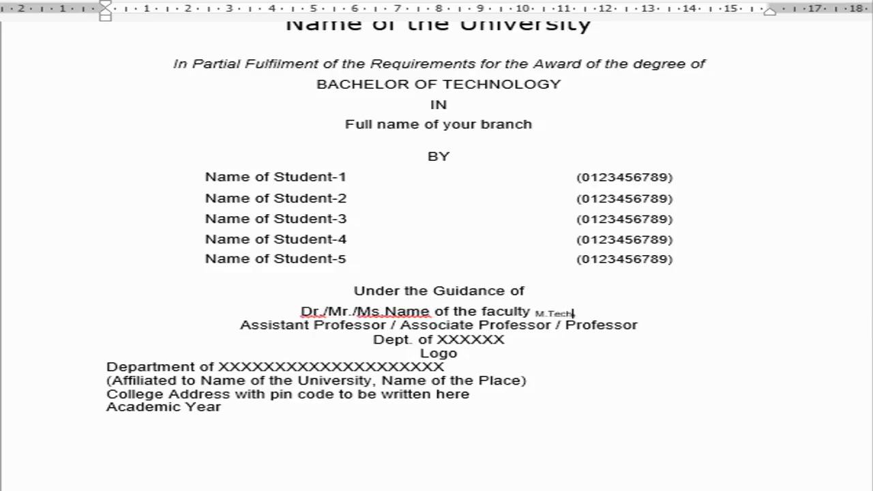
type("n")
key("BackSpace")
type(".")
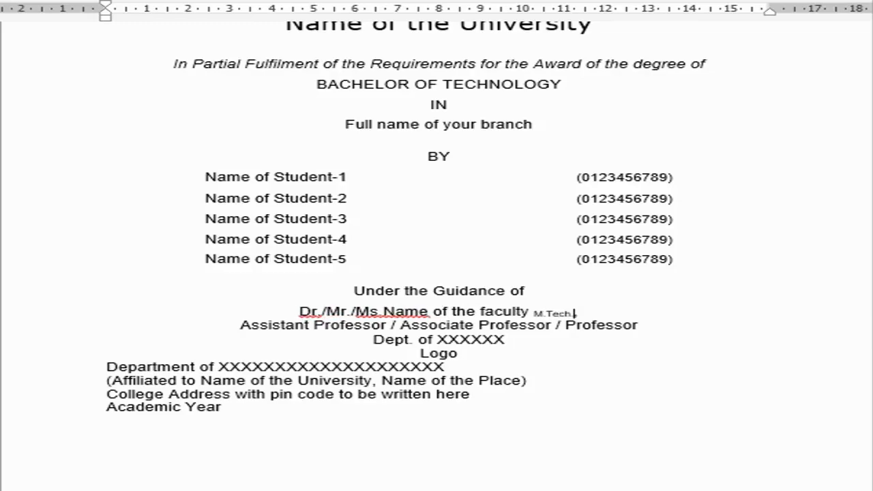
Step: Set the faculty name and qualification line to 1.5 line spacing
left_click(438, 1)
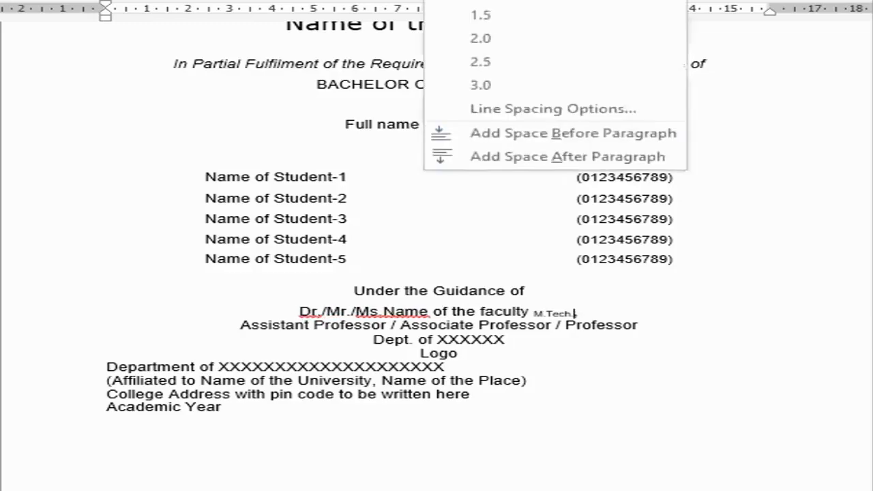
left_click(501, 14)
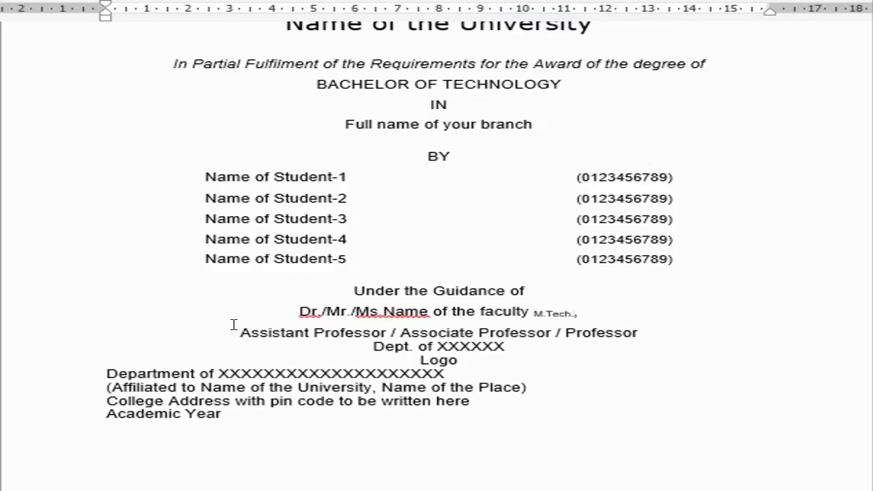
left_click_drag(237, 329, 609, 336)
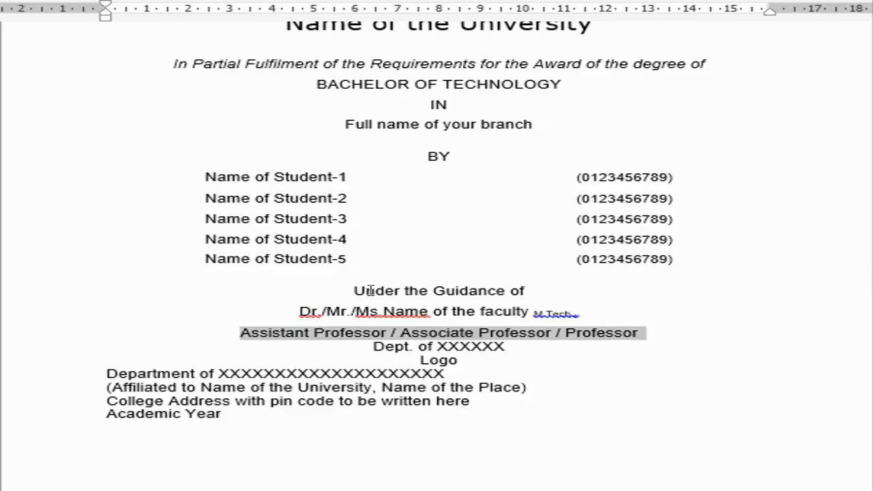
Step: Italicise the whole "Under the Guidance of" line
left_click(348, 291)
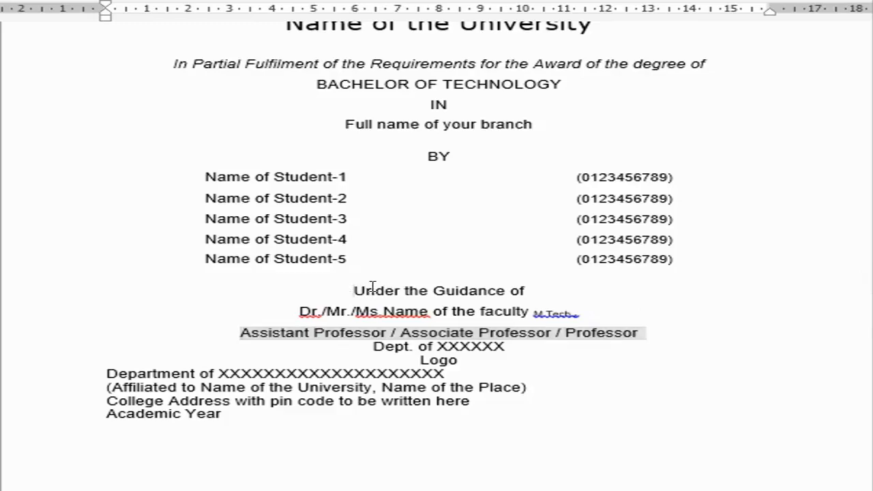
left_click_drag(372, 286, 532, 291)
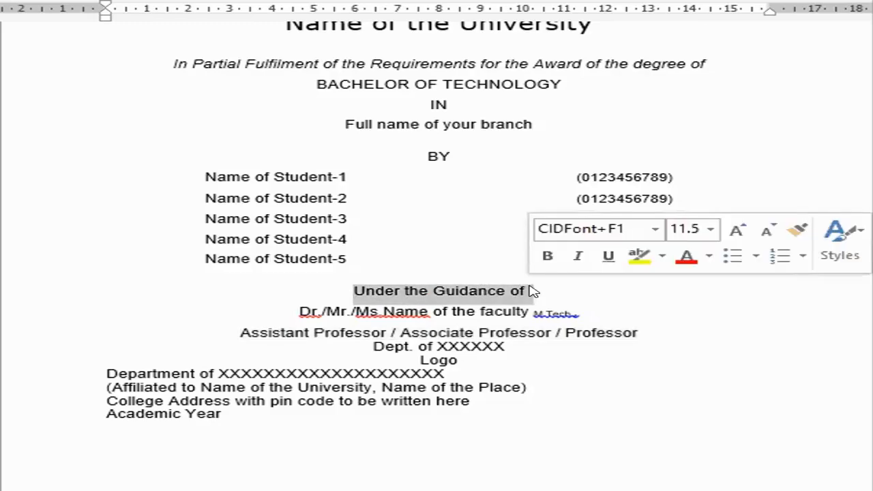
key("ctrl+i")
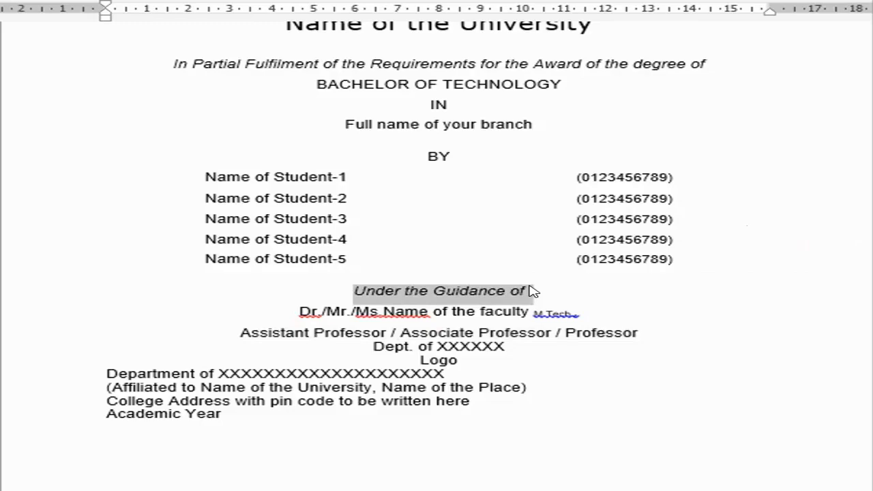
Step: Insert the word "Esteemed" before "Guidance" in the italic line above the faculty name
left_click(430, 290)
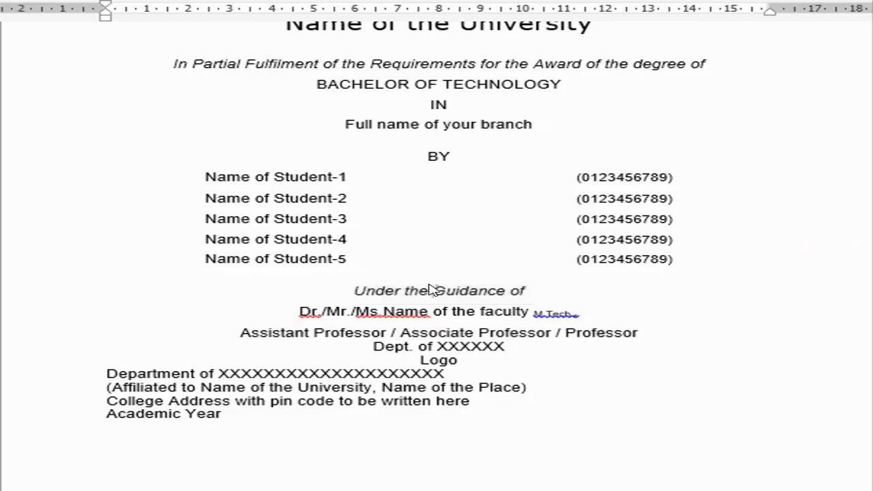
type("est")
key("BackSpace")
key("BackSpace")
key("BackSpace")
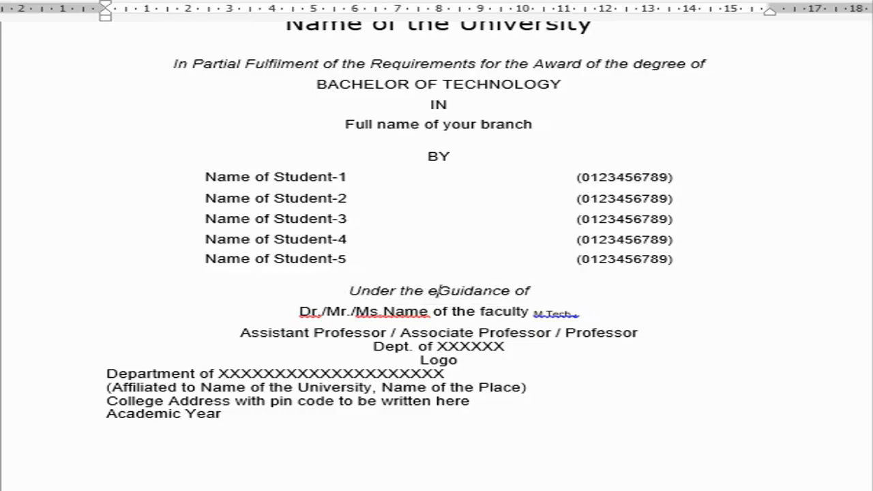
type("Esteemed")
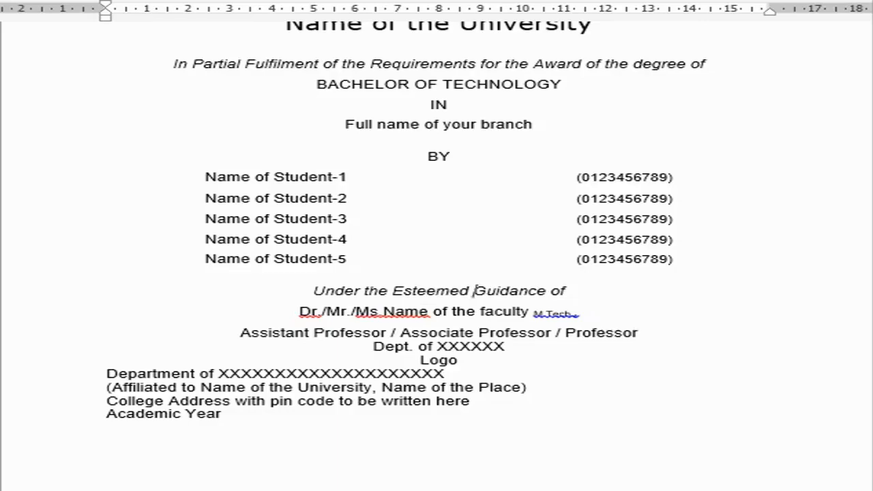
Step: Set the "Assistant Professor / Associate Professor / Professor" line to 1.5 line spacing
key("Down")
key("Down")
key("End")
left_click(435, 1)
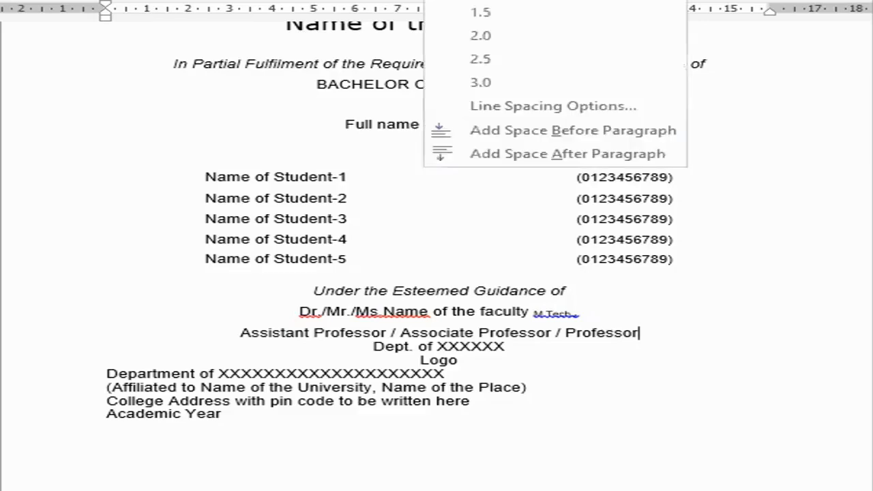
left_click(476, 19)
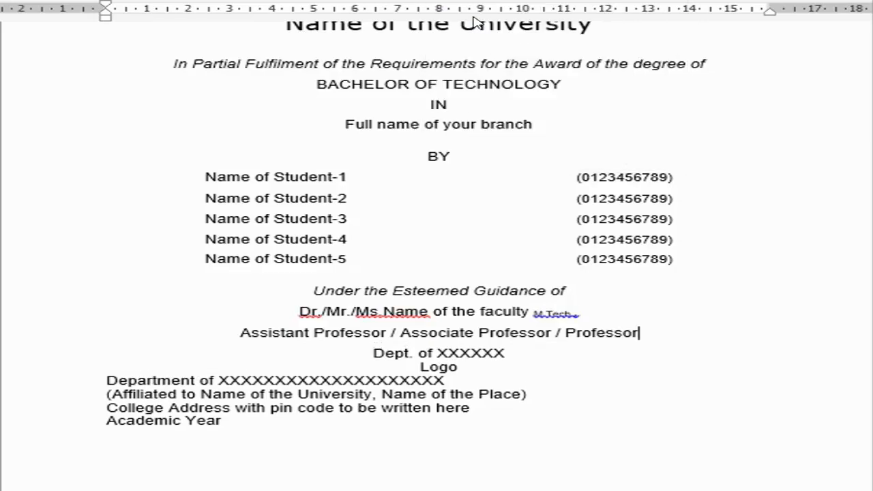
Step: Make the whole faculty name and qualification line bold
left_click_drag(513, 352, 365, 342)
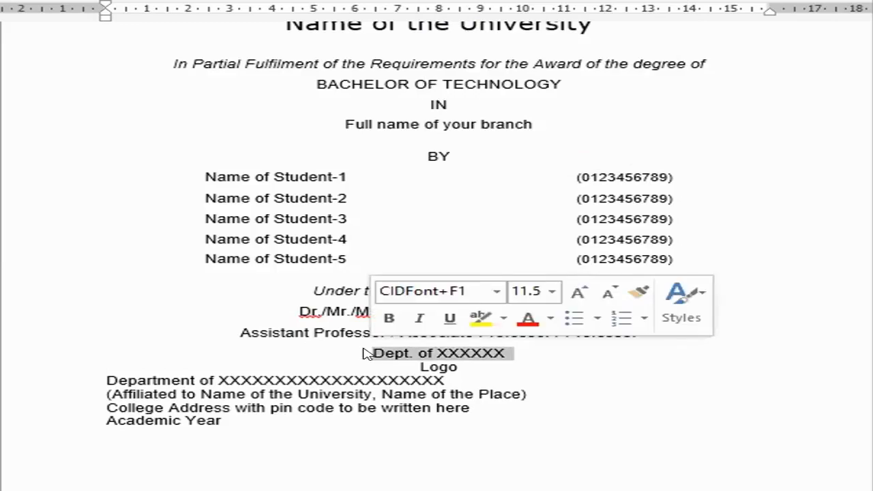
left_click(298, 307)
triple_click(299, 306)
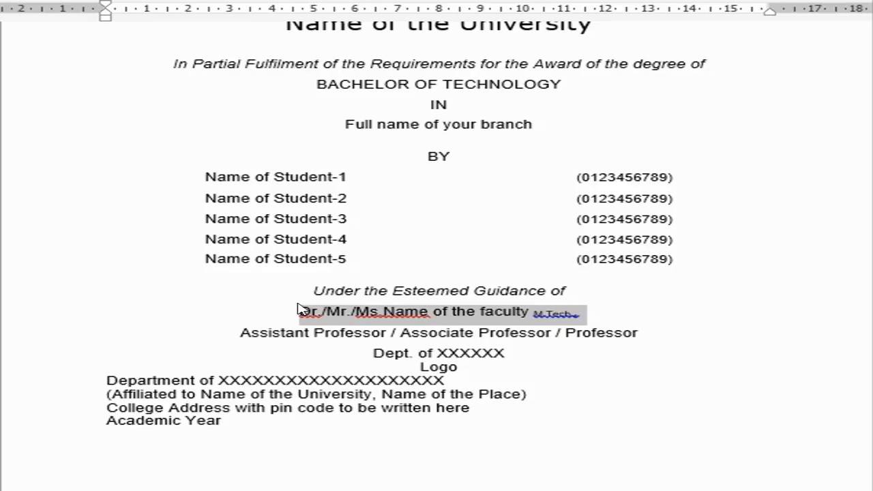
key("ctrl+b")
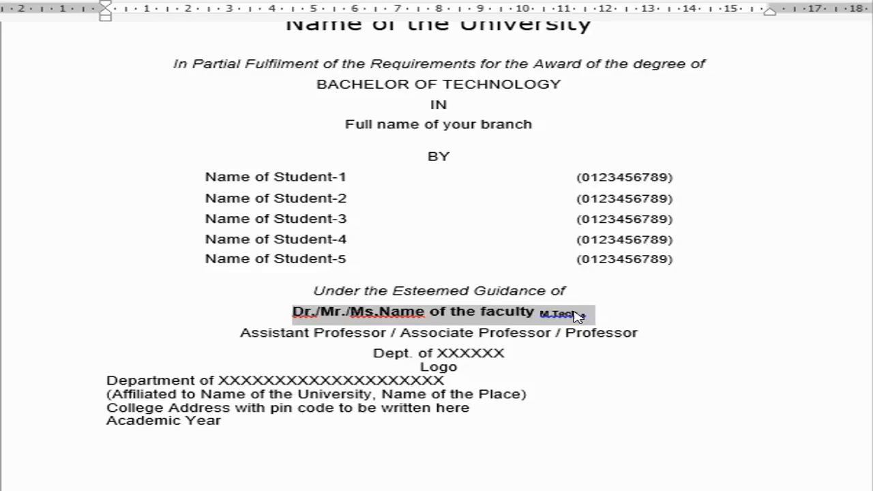
Step: Replace the "M.Tech" text after the faculty name with the word "qualification", keeping the comma that follows
left_click(578, 315)
key("BackSpace")
key("BackSpace")
key("BackSpace")
key("BackSpace")
key("BackSpace")
key("BackSpace")
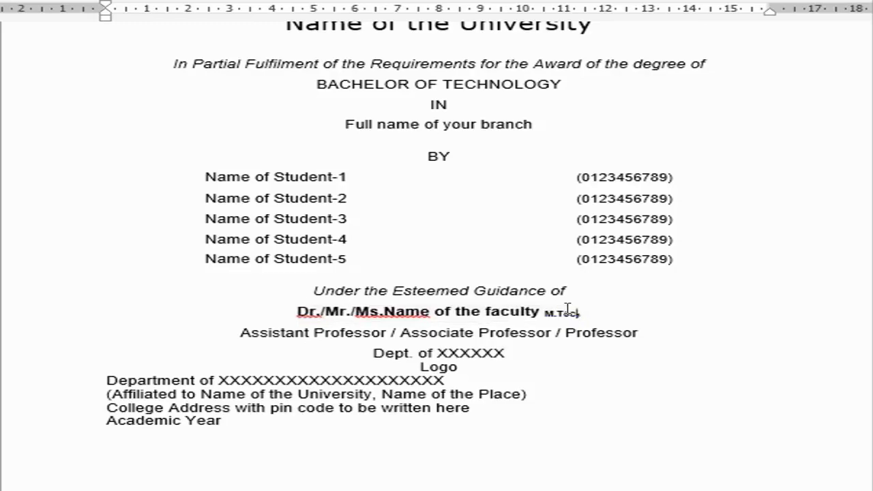
key("BackSpace")
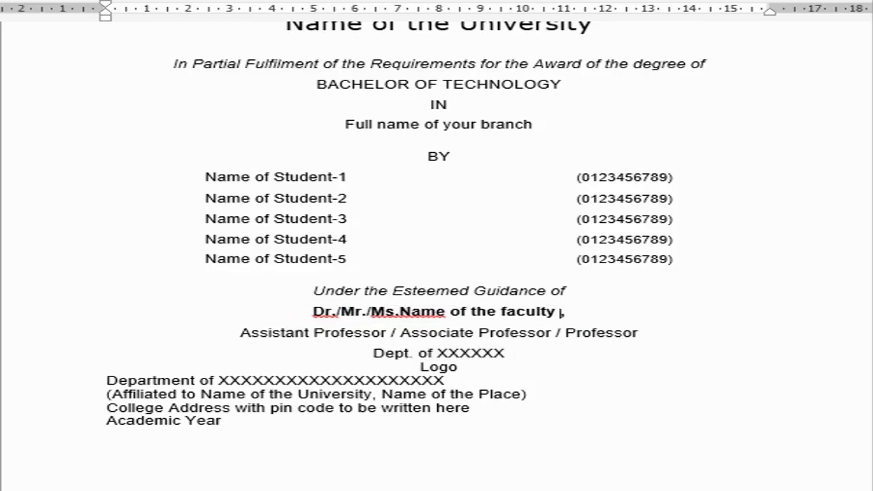
type("qualif")
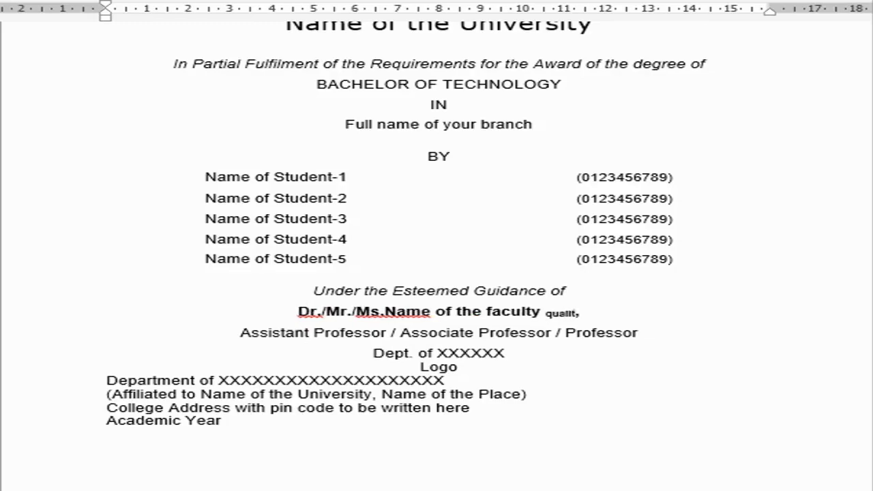
key("BackSpace")
key("BackSpace")
type("if")
type("ication,")
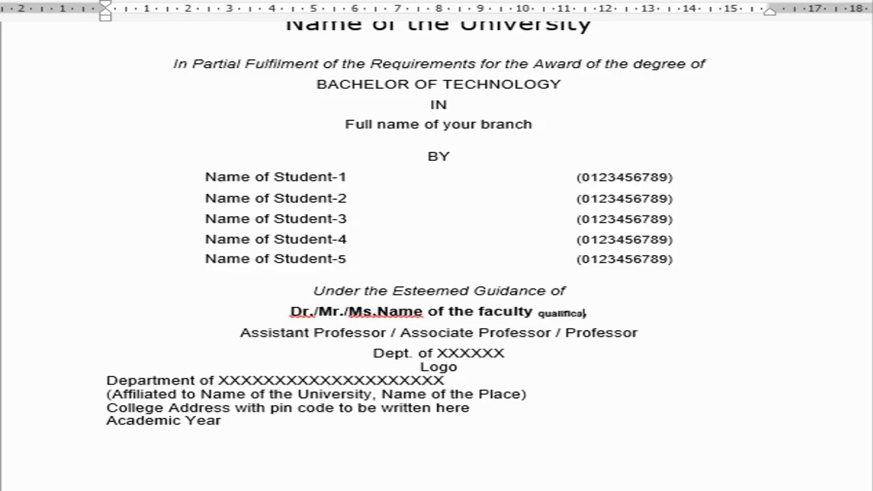
Step: Set the guide's "Dept. of XXXXXX" line to 1.5 line spacing with 10 pt of space after the paragraph
left_click(504, 353)
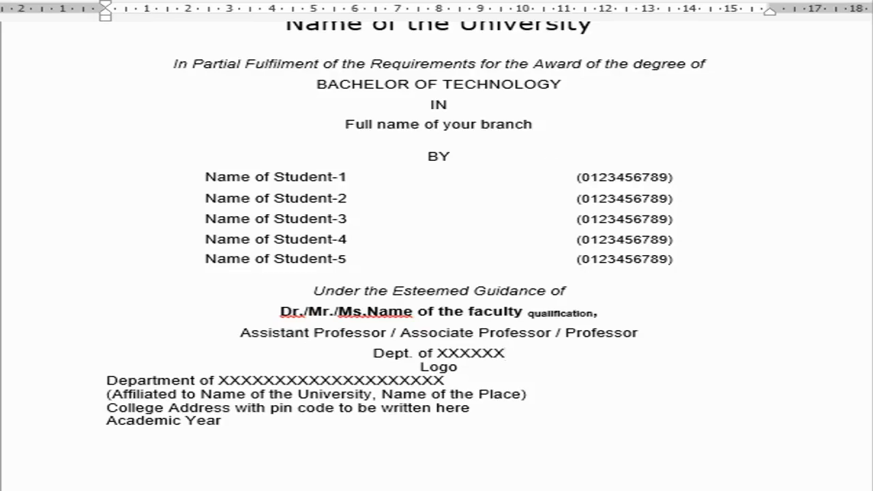
left_click(439, 0)
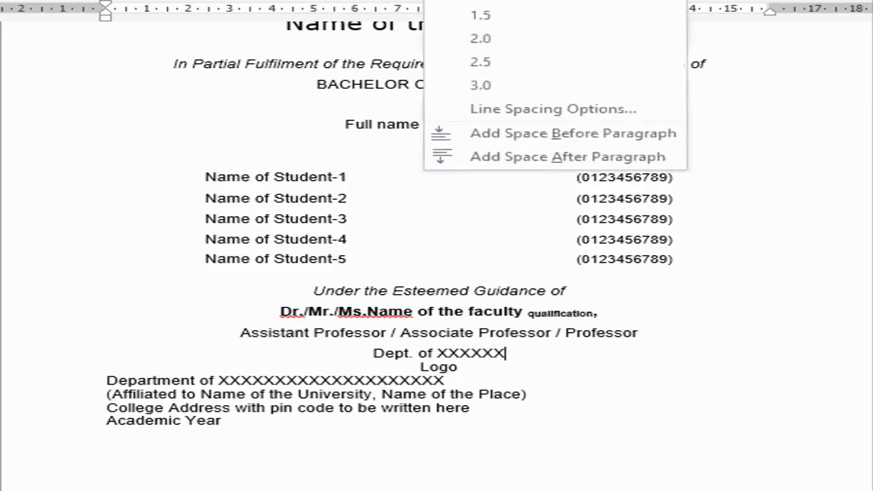
left_click(514, 86)
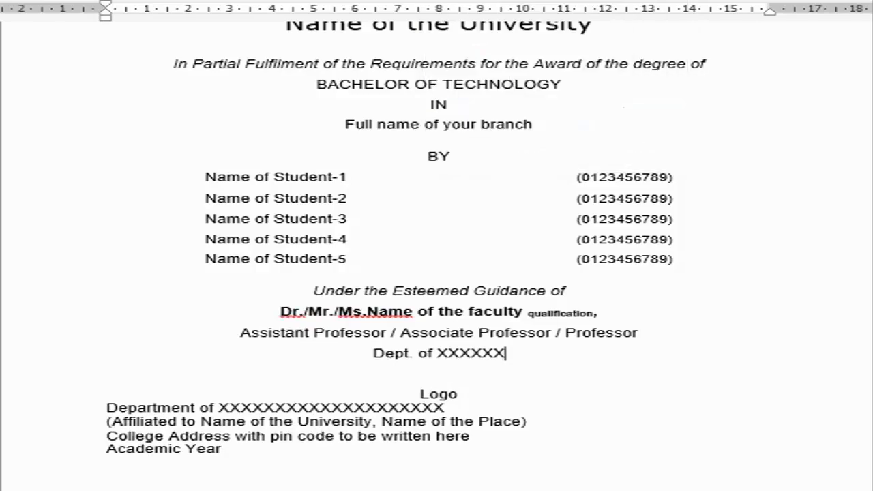
left_click(439, 0)
left_click(479, 107)
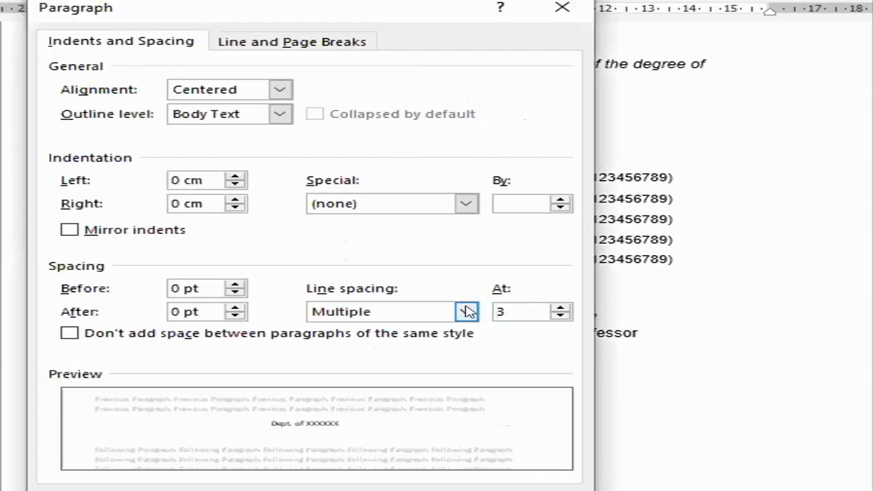
left_click(467, 311)
left_click(380, 339)
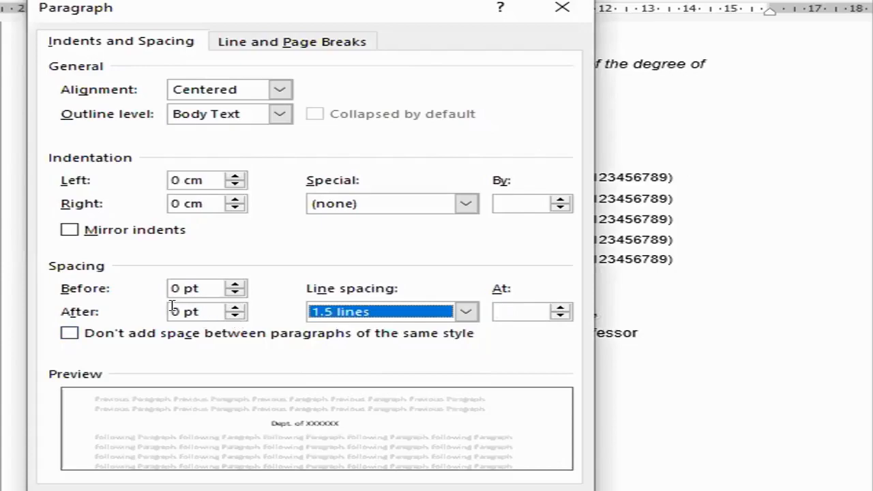
left_click(173, 308)
type("1")
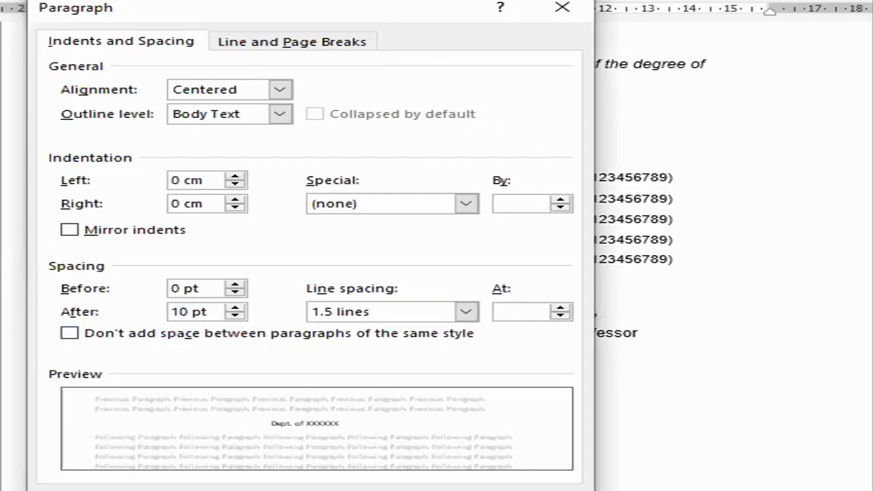
key("Return")
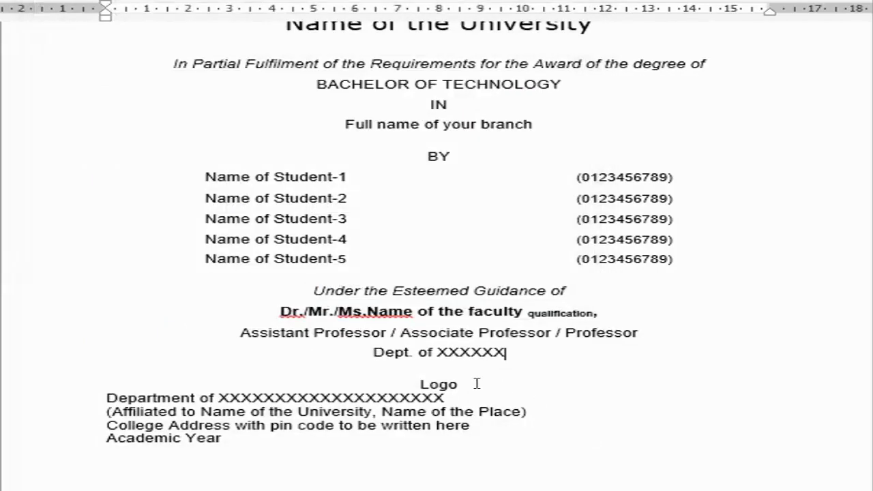
Step: Change the font of the text from "In Partial Fulfilment" through "Dept. of XXXXXX" to match the "Name of the University" heading's typeface
left_click(453, 372)
double_click(453, 372)
scroll(285, 42, "down", 3)
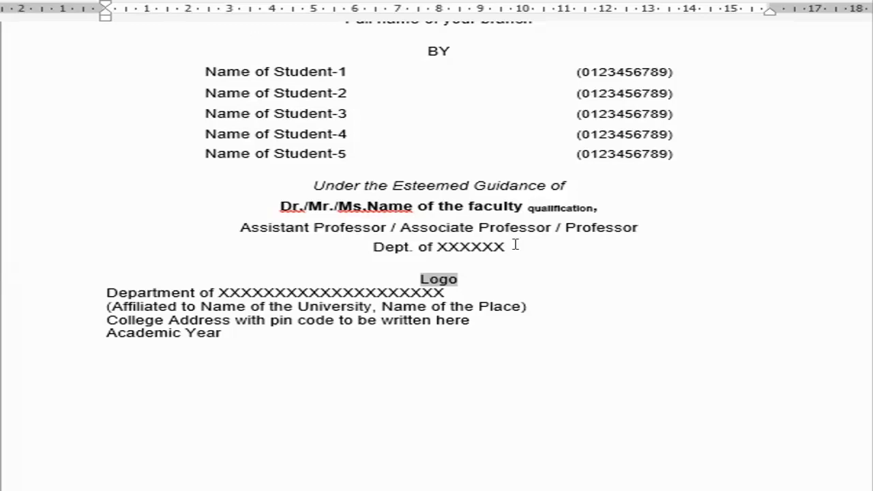
left_click_drag(516, 245, 93, 91)
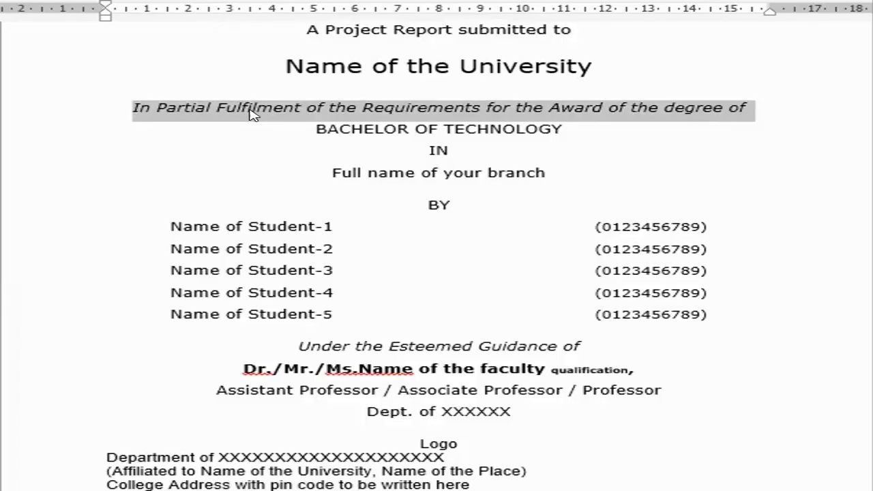
Step: Slightly increase the font size of the italic "In Partial Fulfilment" line and the "BACHELOR OF TECHNOLOGY" line
left_click(322, 228)
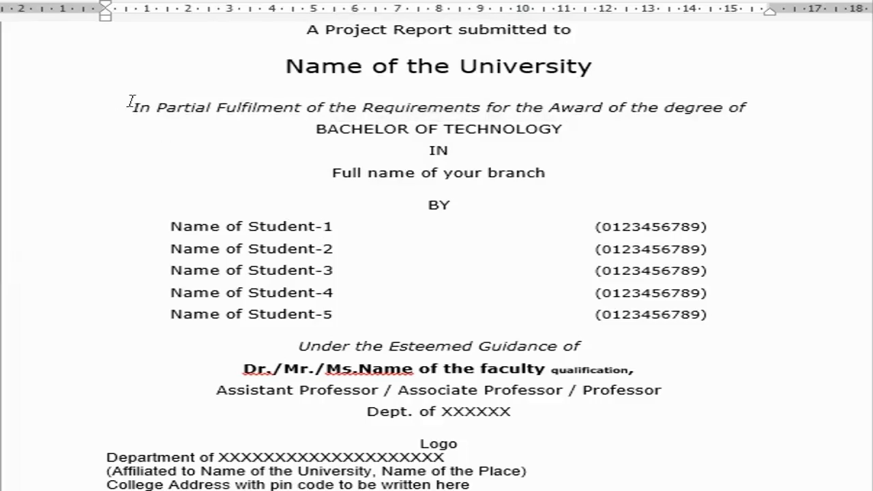
left_click_drag(130, 101, 761, 103)
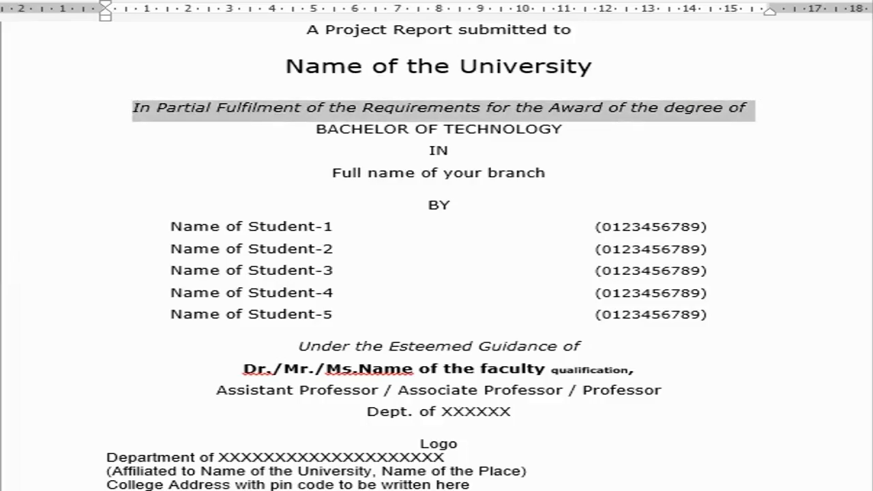
key("Return")
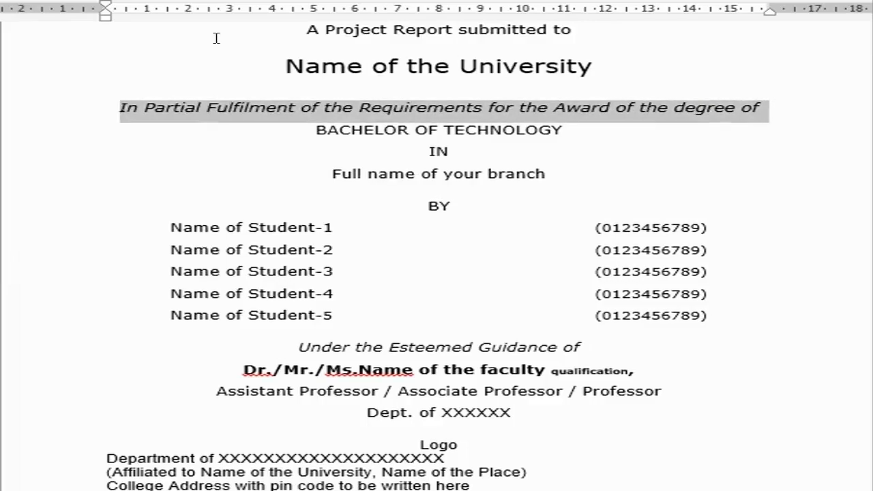
left_click(355, 143)
left_click_drag(306, 121, 436, 121)
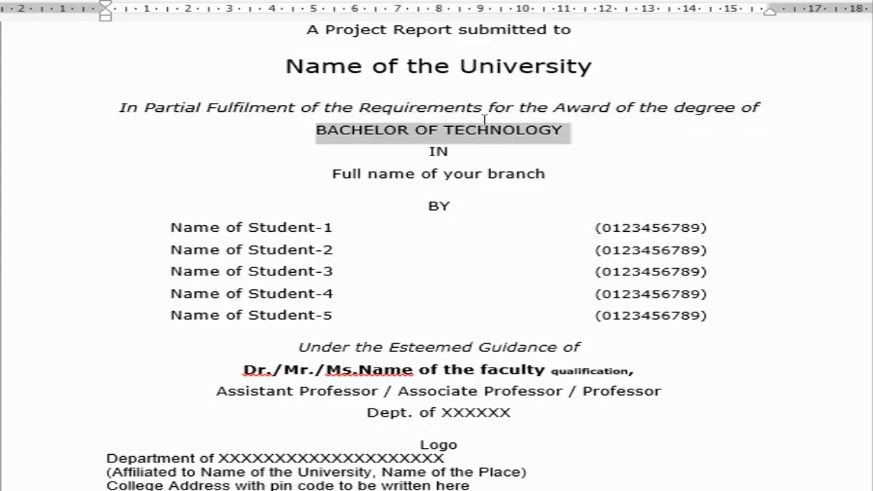
key("shift+Left")
key("Return")
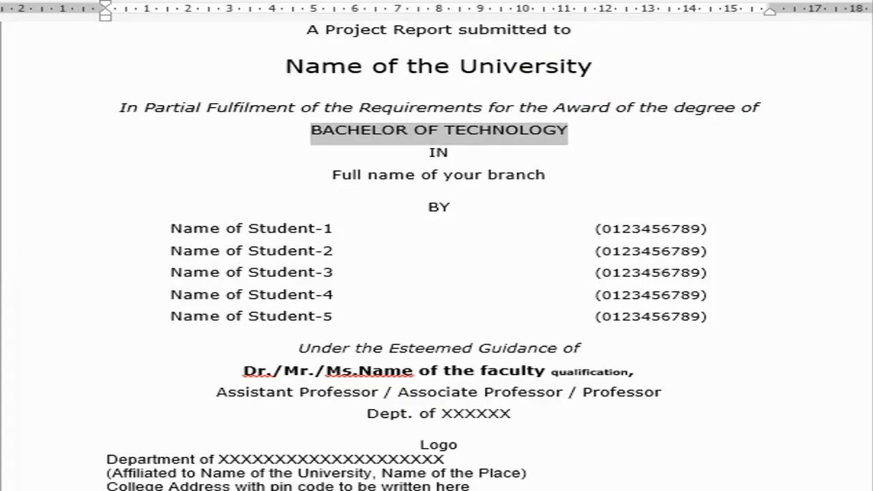
Step: Slightly increase the font size of the "IN", "Full name of your branch" and "BY" lines
left_click(439, 150)
double_click(440, 151)
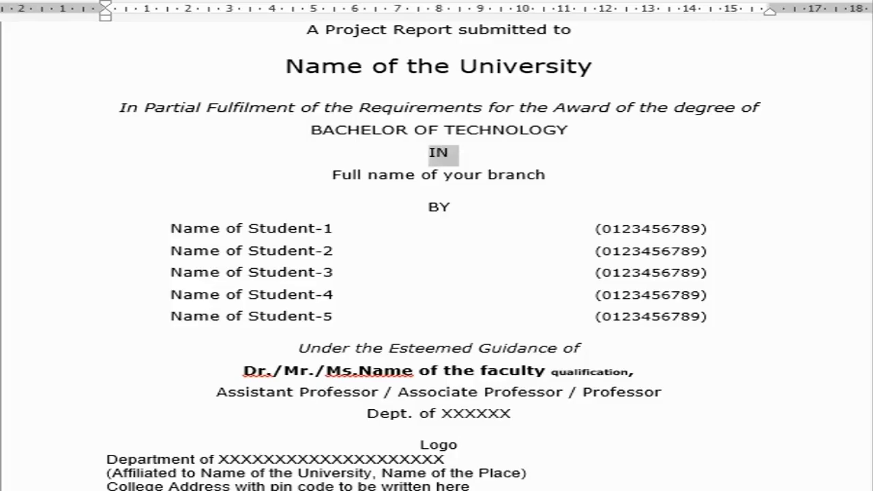
key("Return")
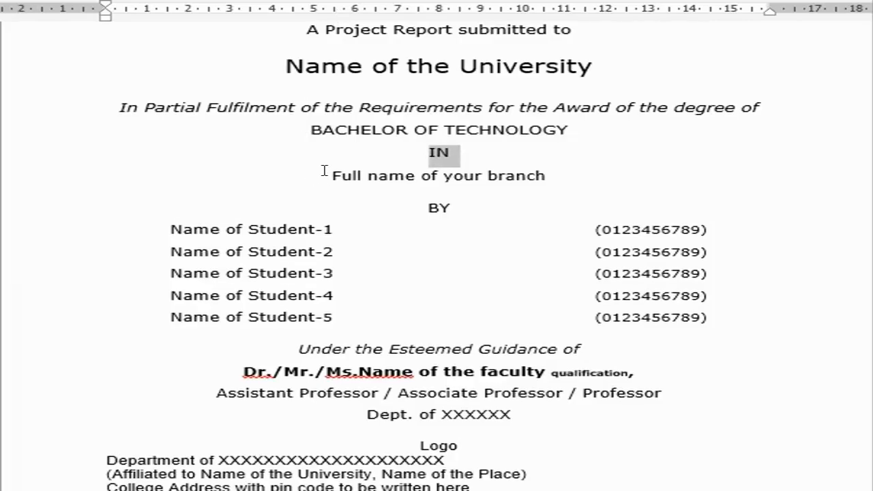
left_click_drag(323, 170, 514, 179)
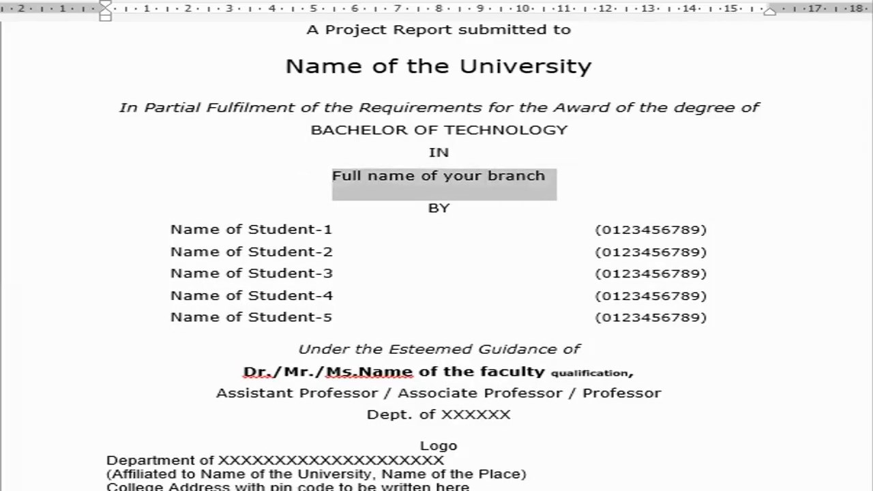
left_click(506, 171)
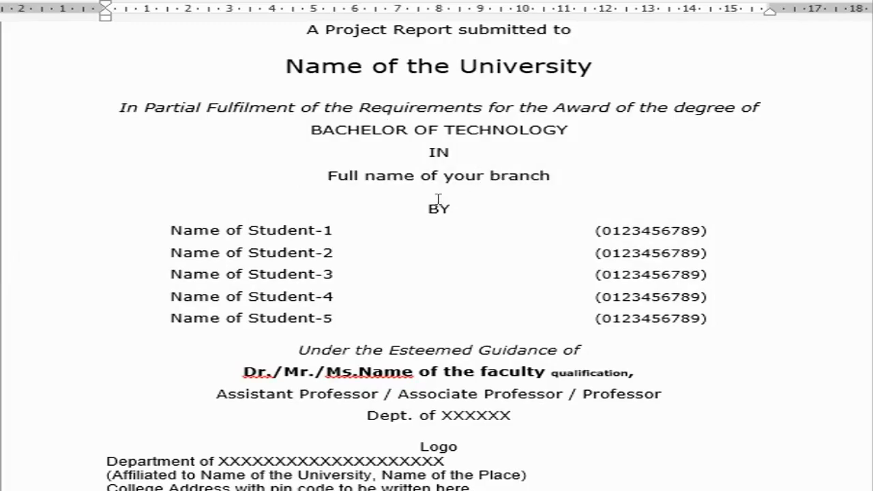
left_click_drag(427, 205, 457, 209)
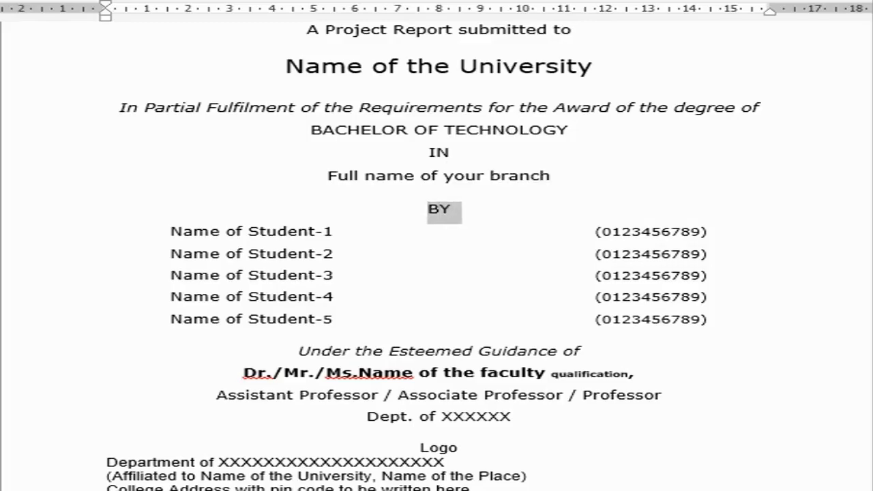
Step: Increase the font size of the block from "Name of Student-1" through the guide's "Dept. of XXXXXX" line
left_click(164, 225)
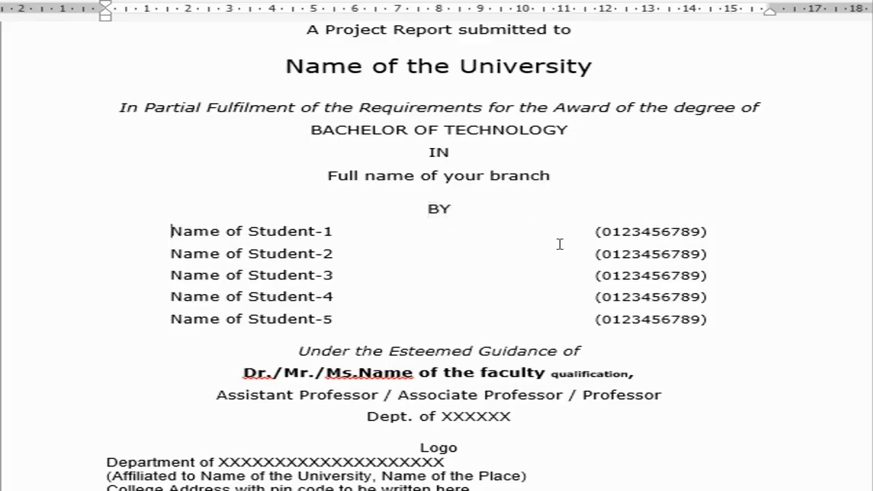
left_click_drag(559, 243, 707, 413)
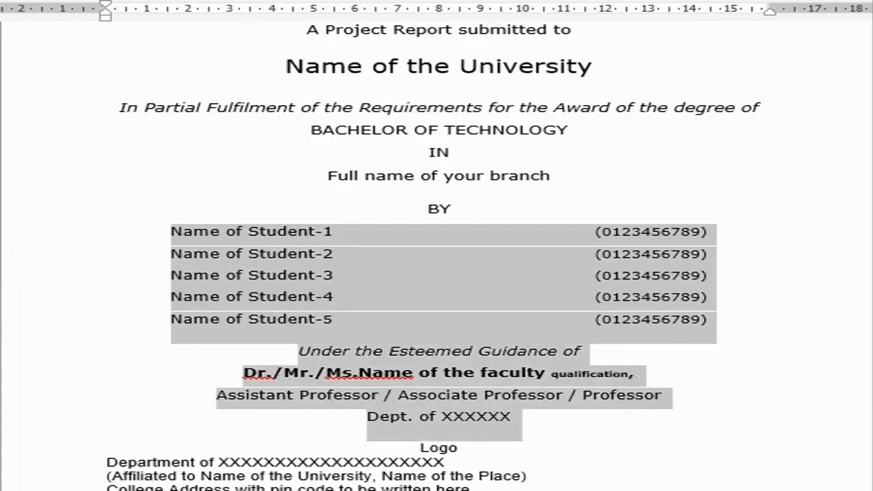
key("ctrl+shift+period")
left_click(611, 385)
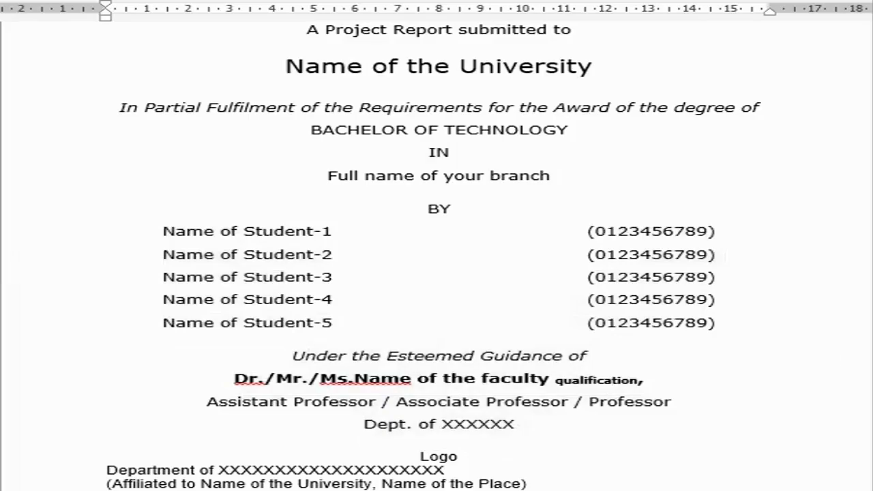
Step: Replace the "Logo" placeholder with the copied college logo image and shrink it proportionally to about 7 cm wide
scroll(670, 306, "down", 3)
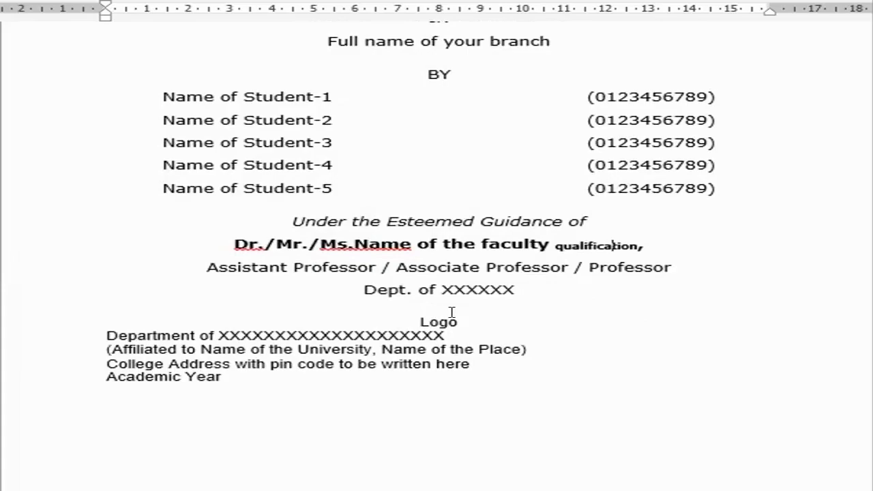
key("Home")
key("shift+End")
key("ctrl+v")
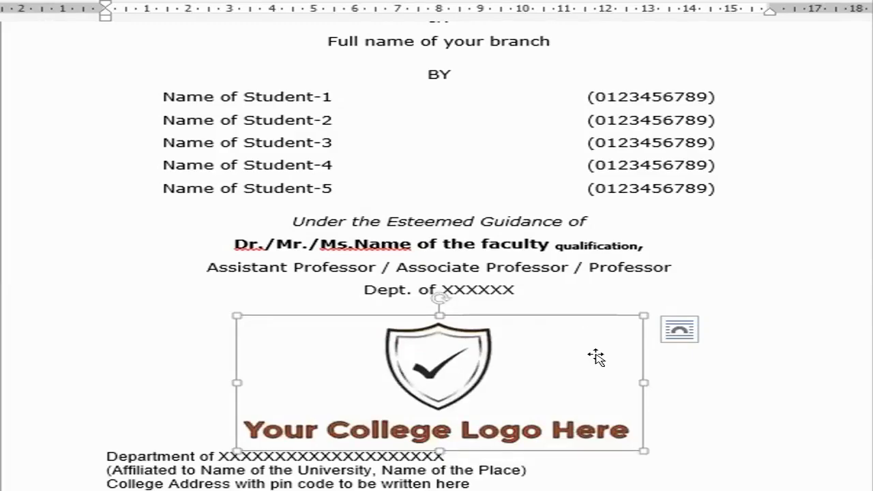
left_click_drag(236, 315, 567, 345)
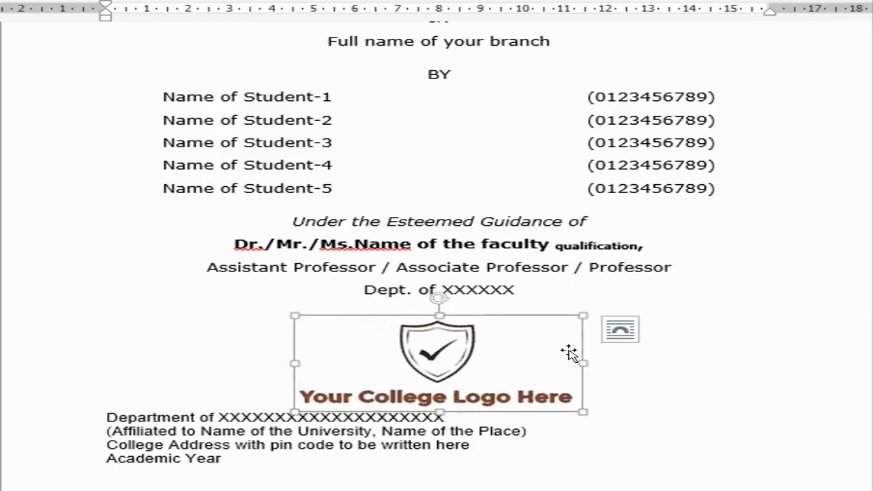
Step: Keep the college logo in line with text and add an empty line beneath it
left_click(619, 330)
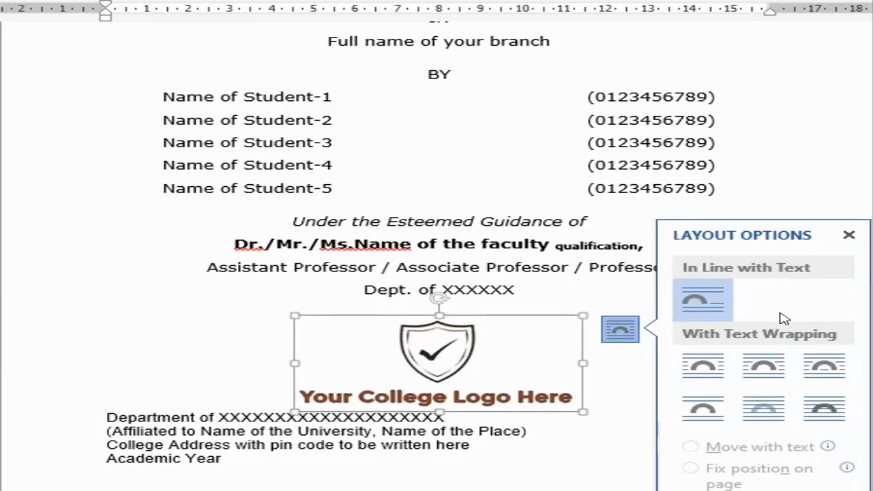
left_click(600, 373)
key("Return")
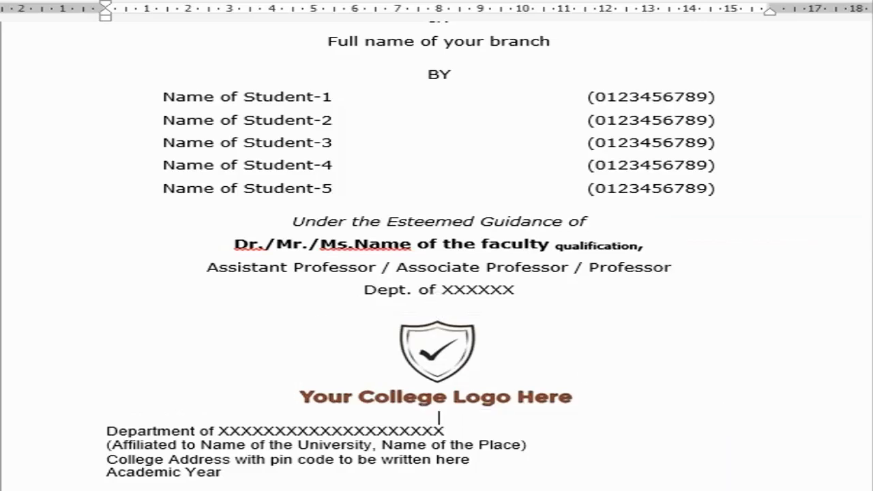
Step: Reduce the college logo proportionally to about 6 cm wide, keeping it centred above the department line
left_click(457, 359)
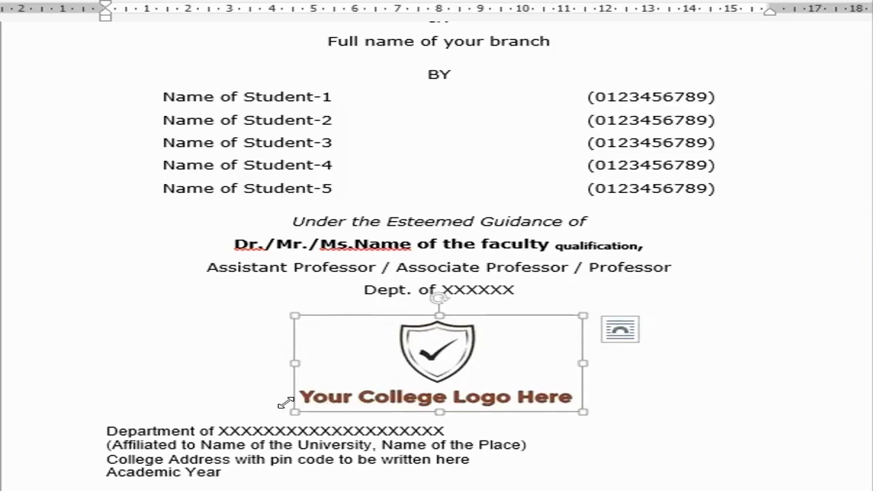
left_click_drag(285, 403, 349, 388)
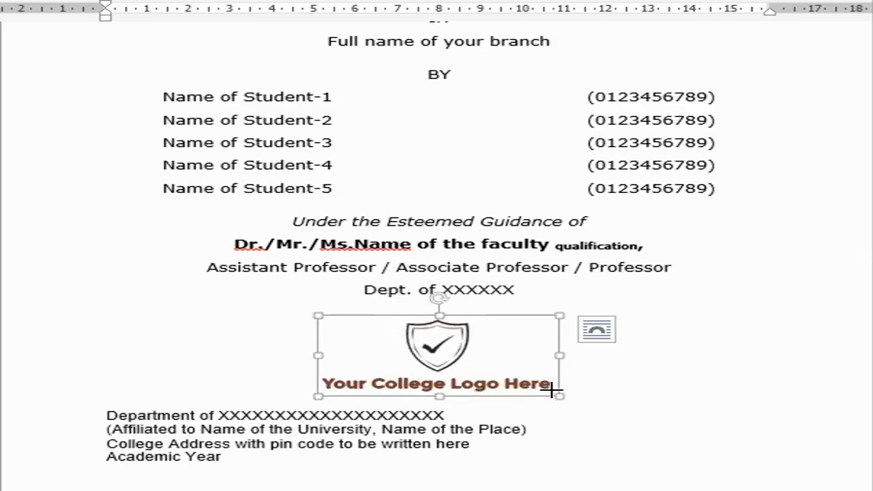
mouse_move(552, 389)
left_mouse_down()
mouse_move(565, 389)
mouse_move(558, 394)
left_mouse_up()
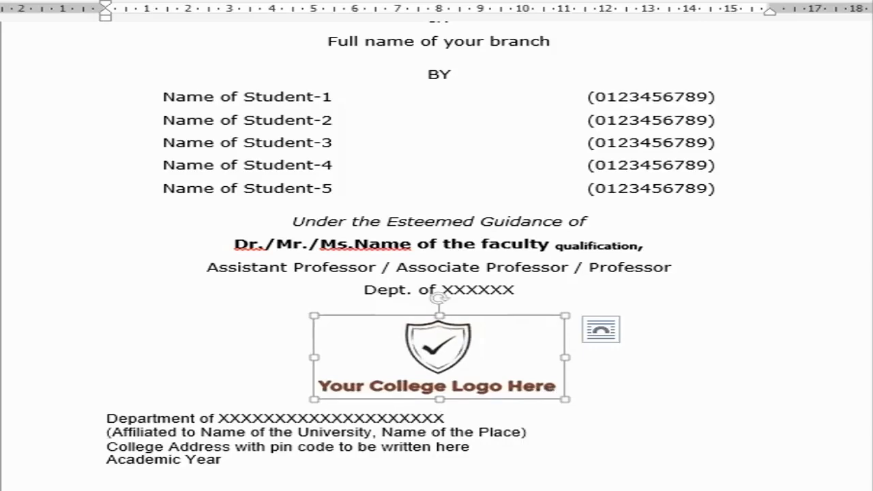
scroll(437, 246, "down", 3)
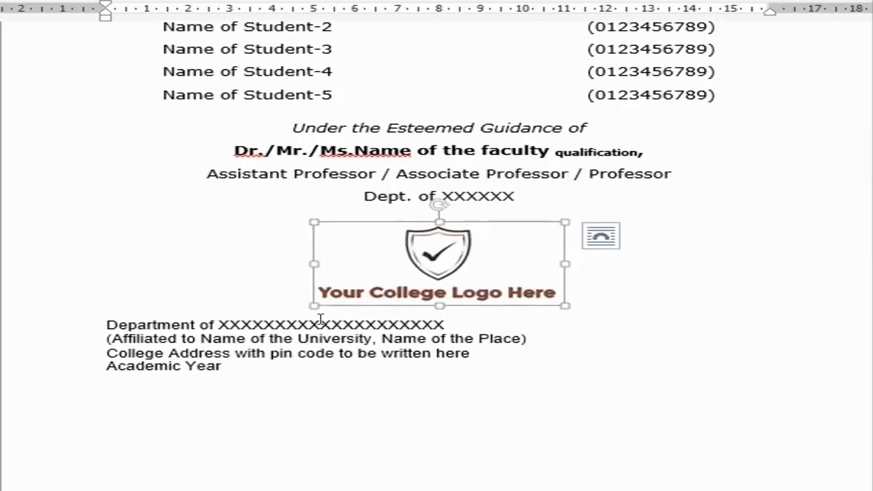
Step: Centre the "Department of" line below the logo, match its font to the text above, and enlarge it
left_click(108, 319)
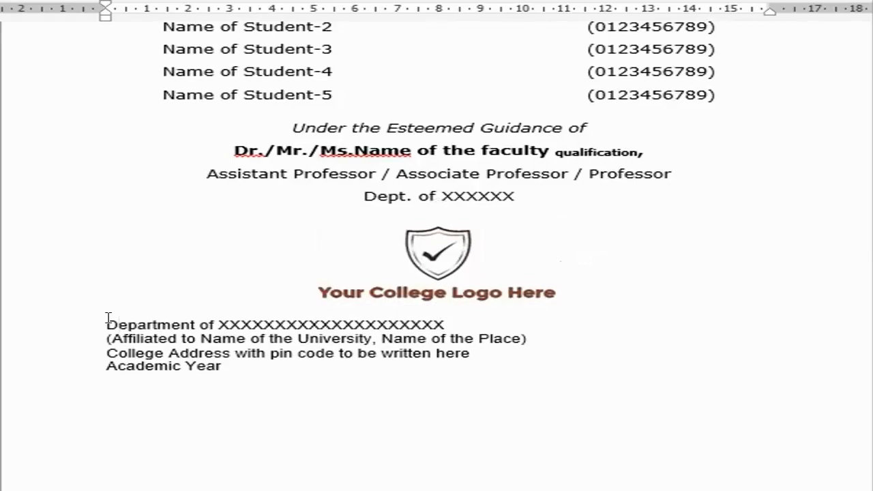
key("ctrl+e")
key("End")
key("shift+Home")
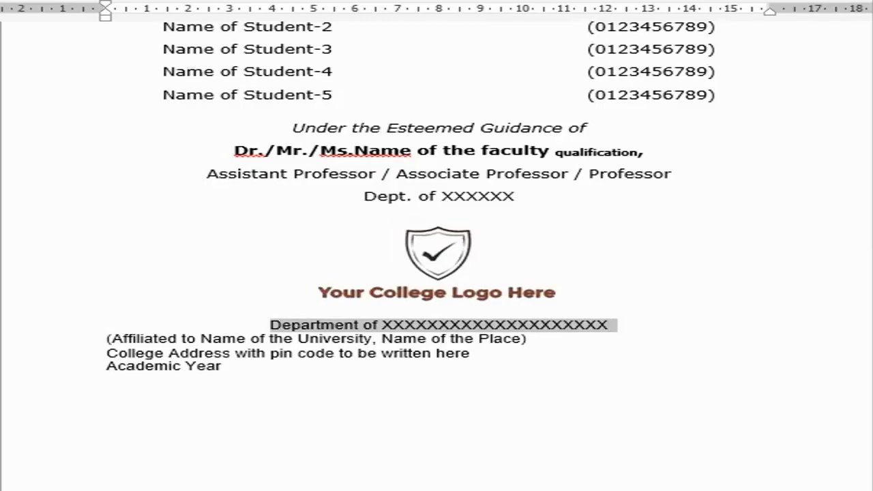
key("Return")
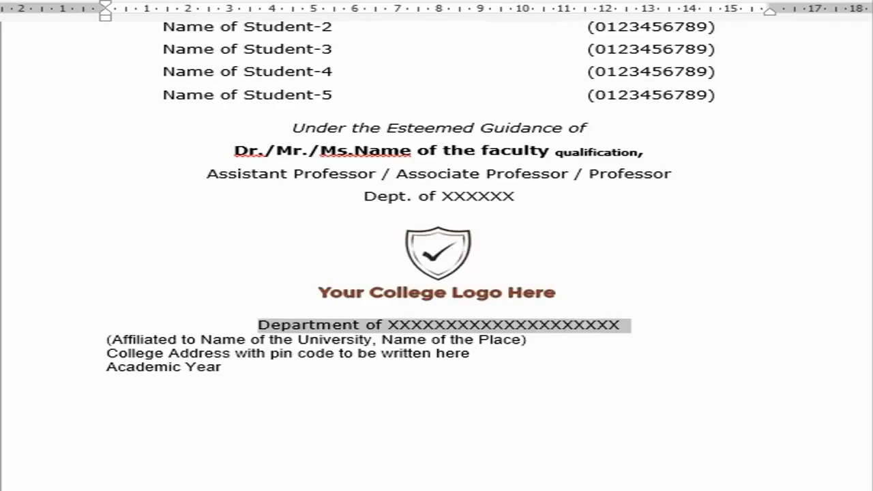
key("Return")
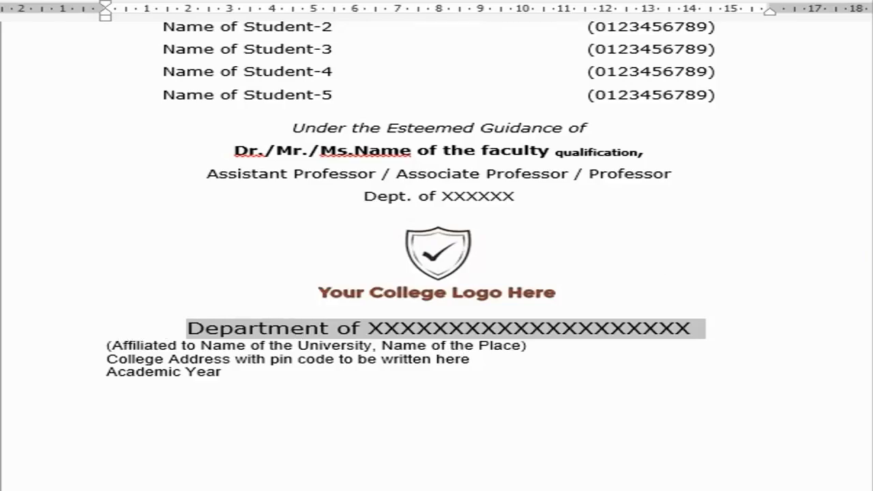
scroll(629, 183, "up", 10)
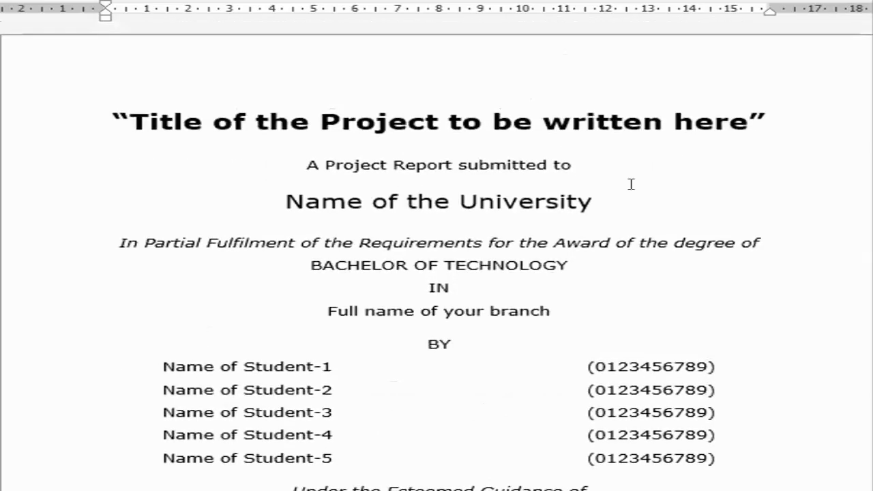
left_click(444, 120)
left_click(458, 201)
scroll(436, 273, "down", 10)
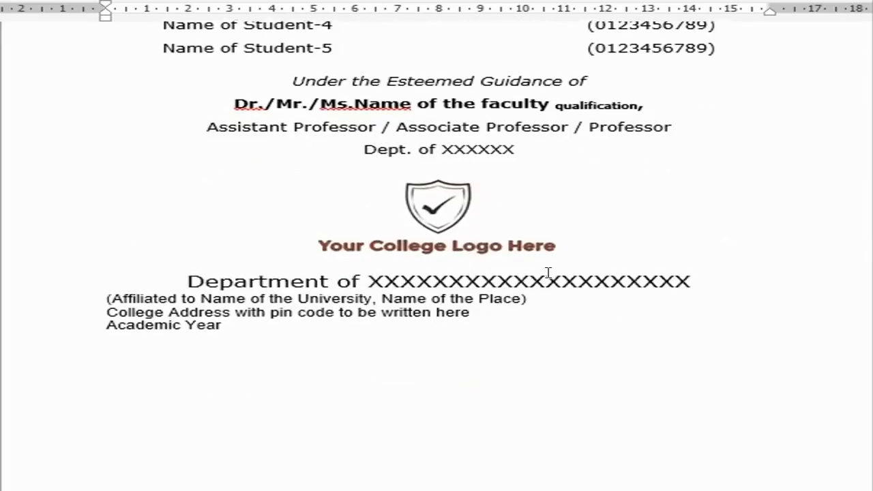
left_click(549, 276)
Step: Add a centred line reading "Name of the College You are pursuing" directly below the "Department of" line
left_click(542, 293)
key("ctrl+e")
key("BackSpace")
key("BackSpace")
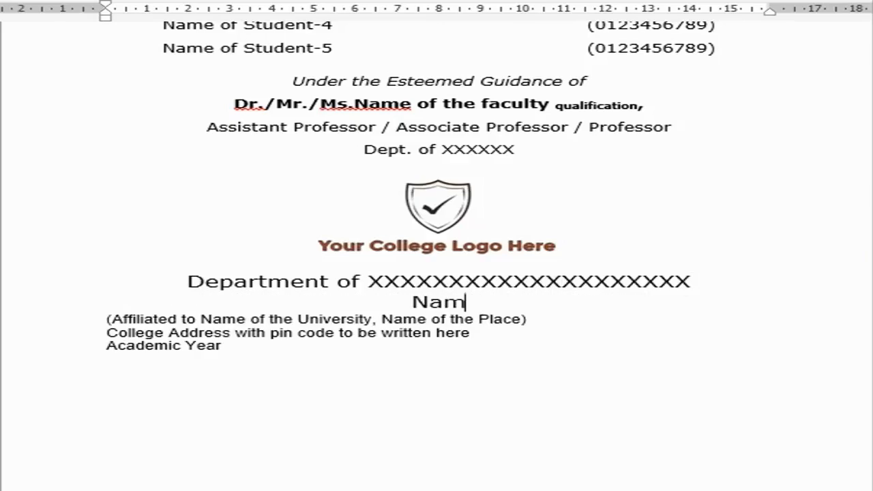
type("e of the COlle")
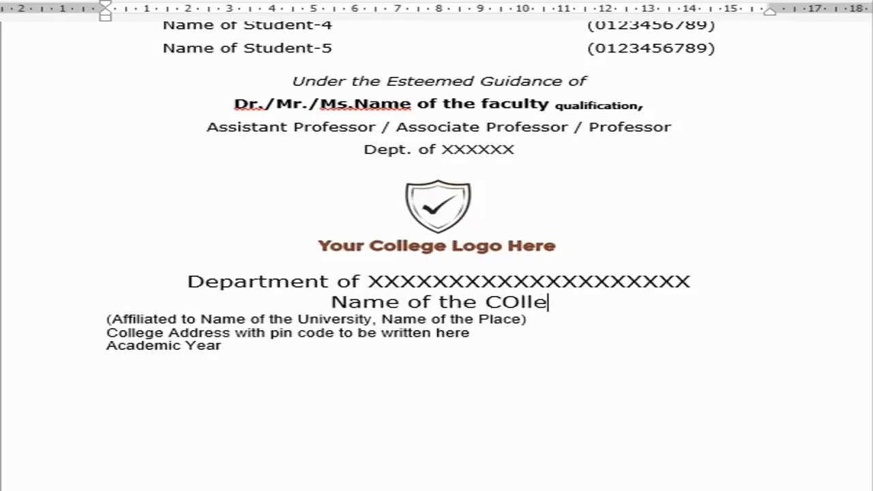
type("ge You ")
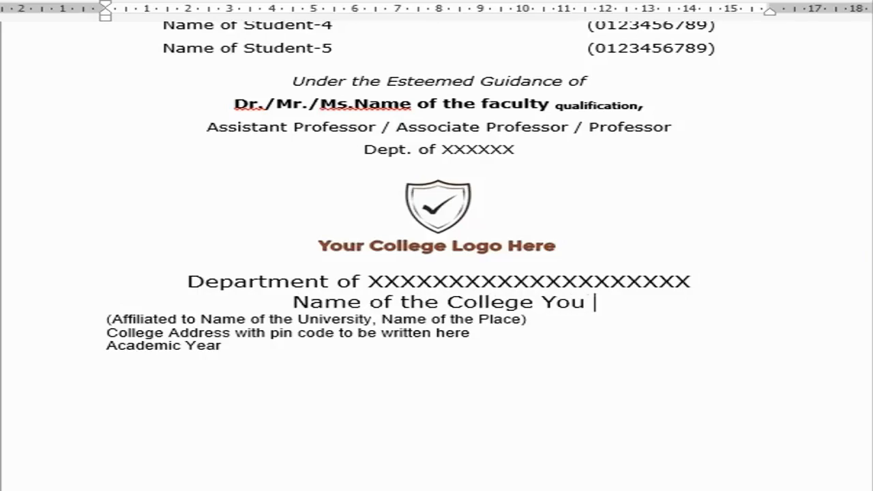
type("are pursuing")
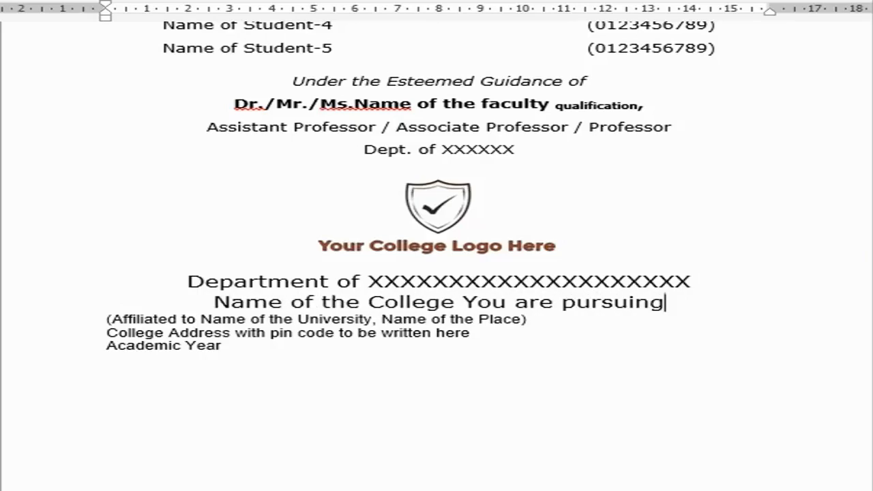
Step: Centre the "(Affiliated to Name of the University, Name of the Place)" line and the college address line
left_click(528, 319)
key("ctrl+e")
key("shift+Home")
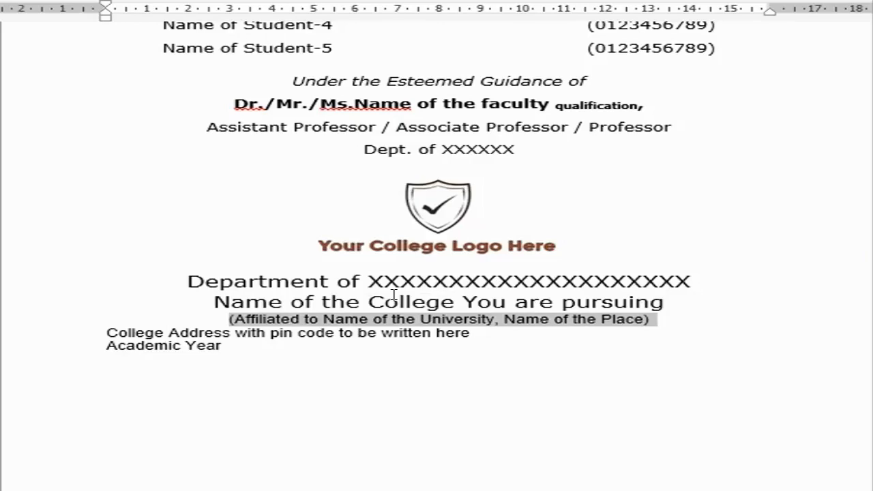
key("Down")
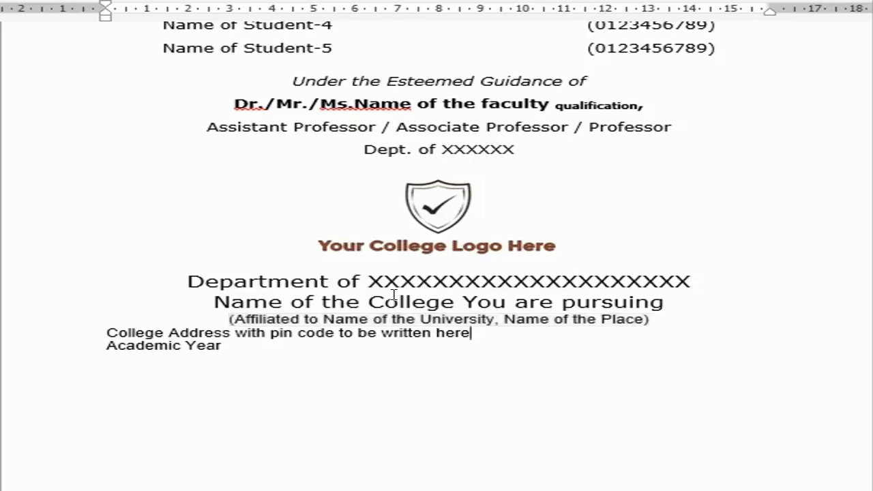
key("Home")
key("ctrl+e")
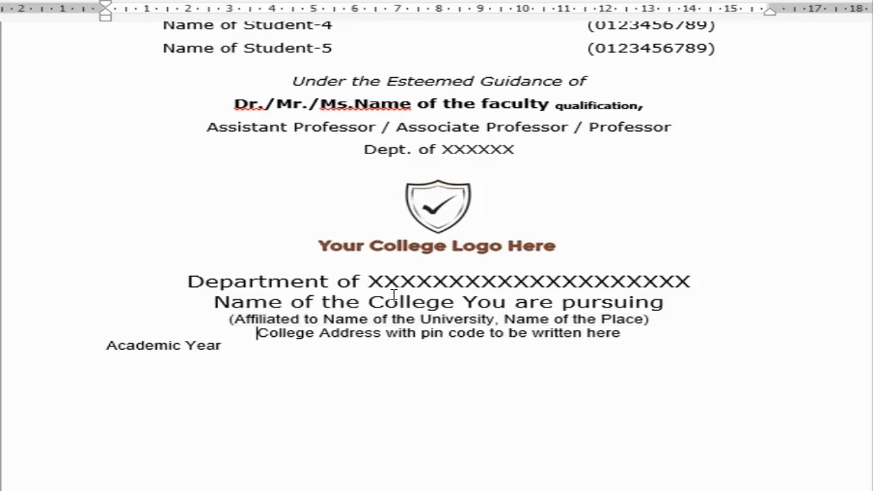
Step: Match the font of the affiliation and college address lines to the rest of the page and reduce their size
key("Up")
key("Home")
key("shift+End")
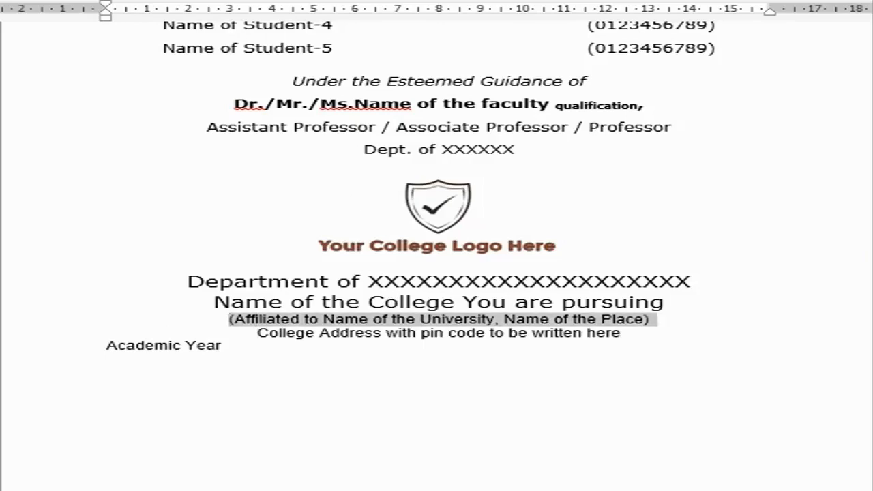
key("ctrl+shift+period")
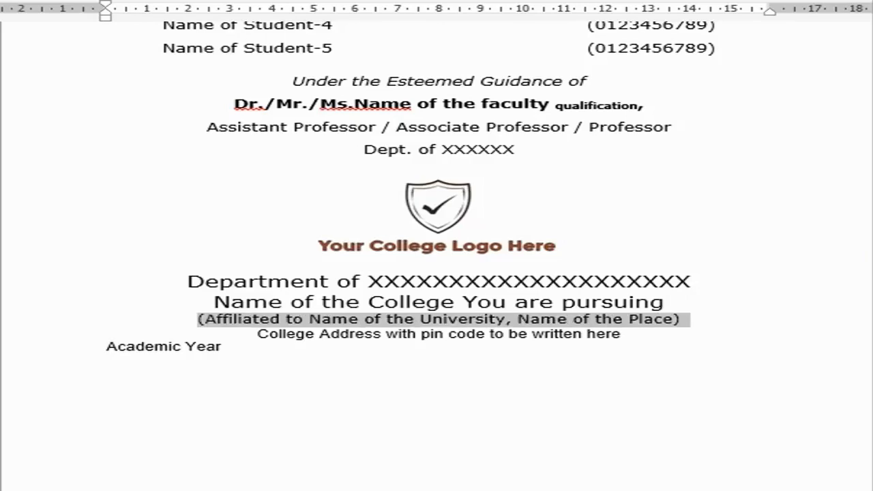
key("ctrl+shift+comma")
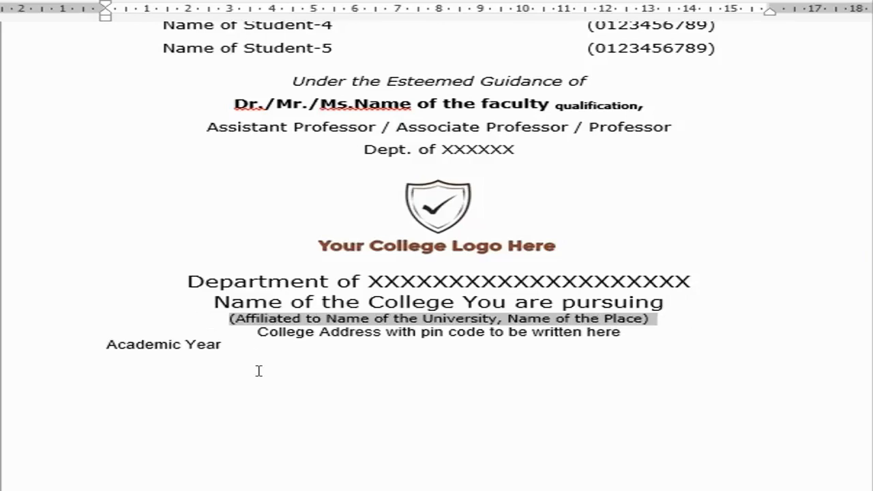
left_click(256, 332)
key("shift+End")
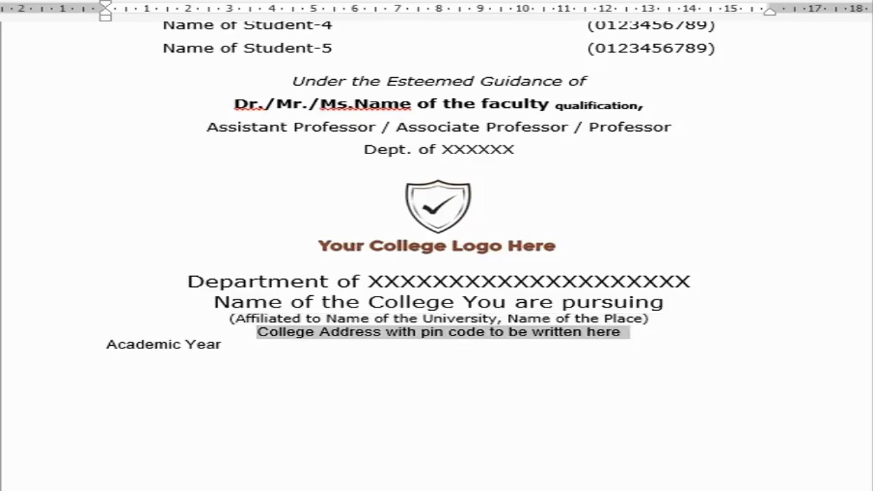
key("ctrl+shift+period")
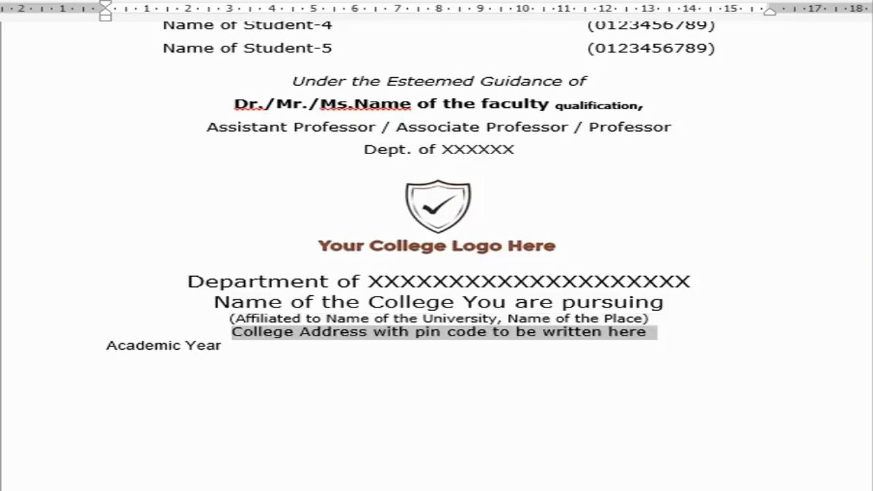
key("ctrl+shift+comma")
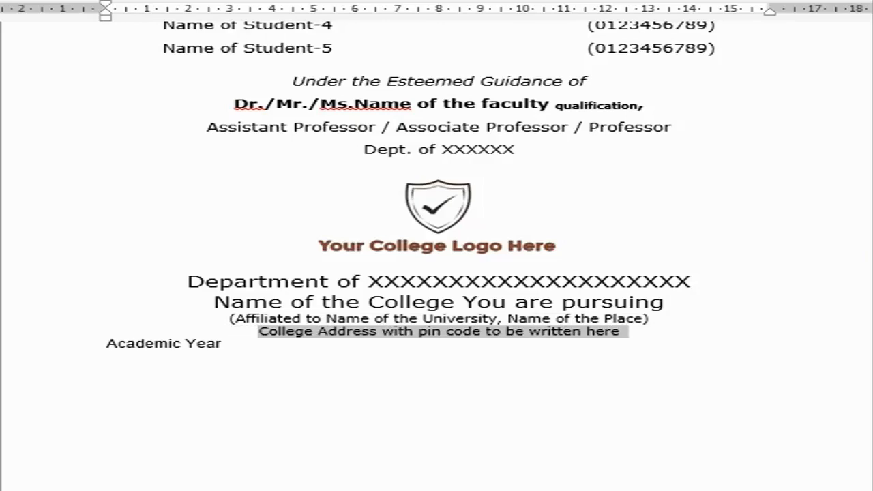
Step: Increase the font size of the "(Affiliated to Name of the University, Name of the Place)" line slightly
left_click(627, 332)
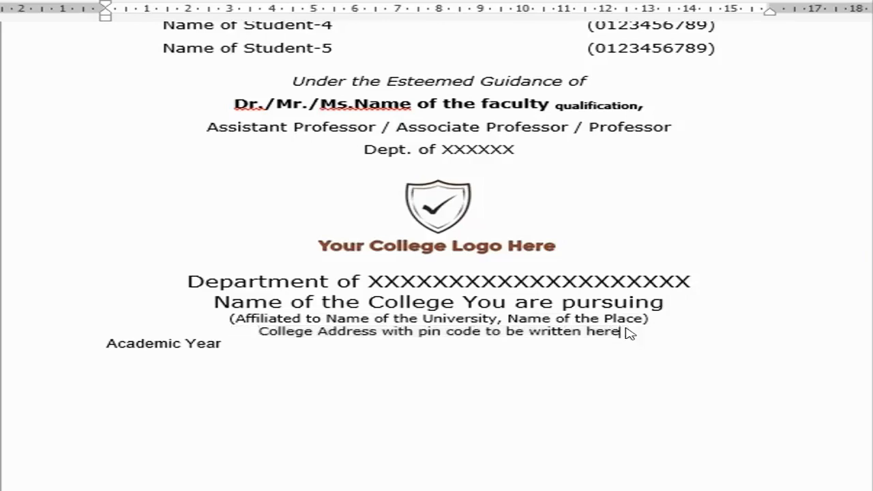
left_click(225, 324, "shift")
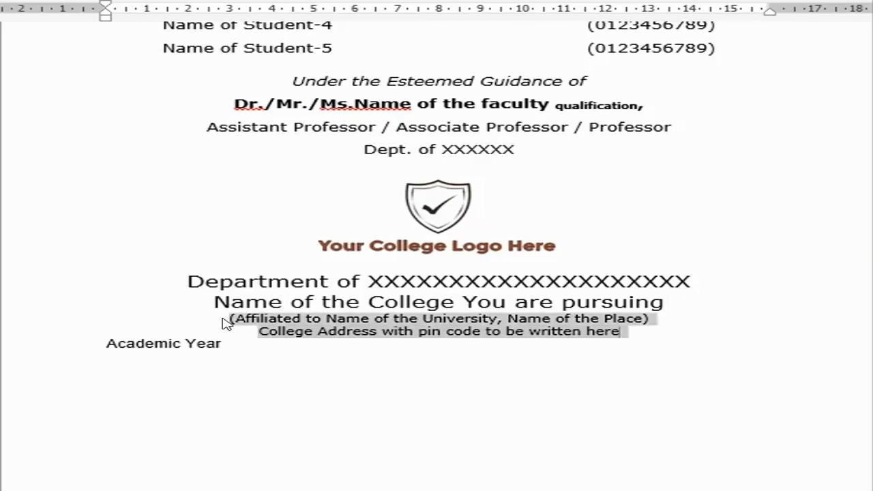
left_click(654, 324)
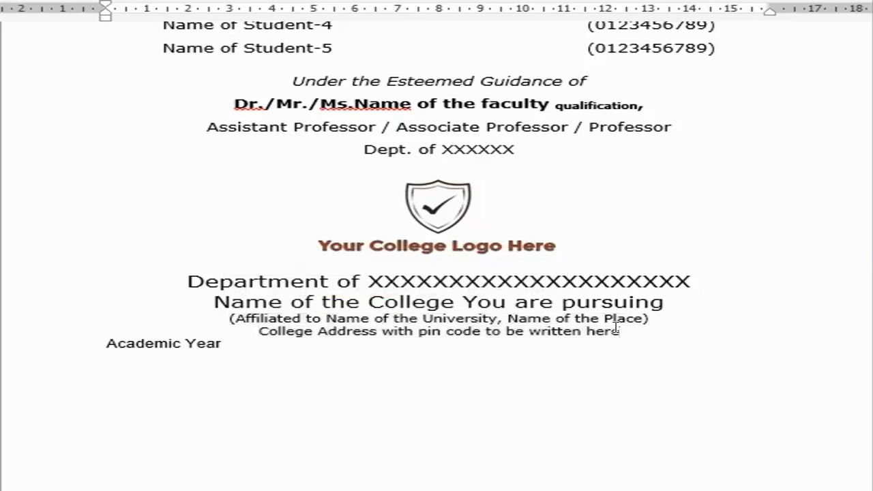
key("shift+Home")
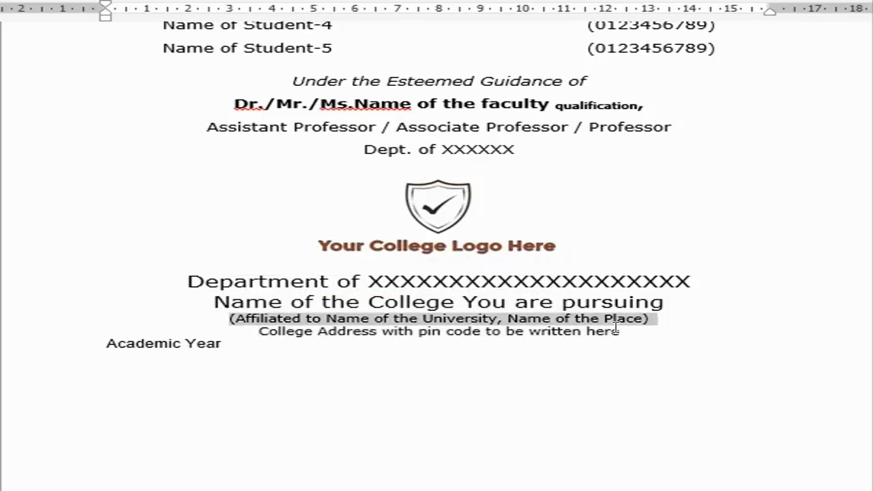
key("ctrl+shift+period")
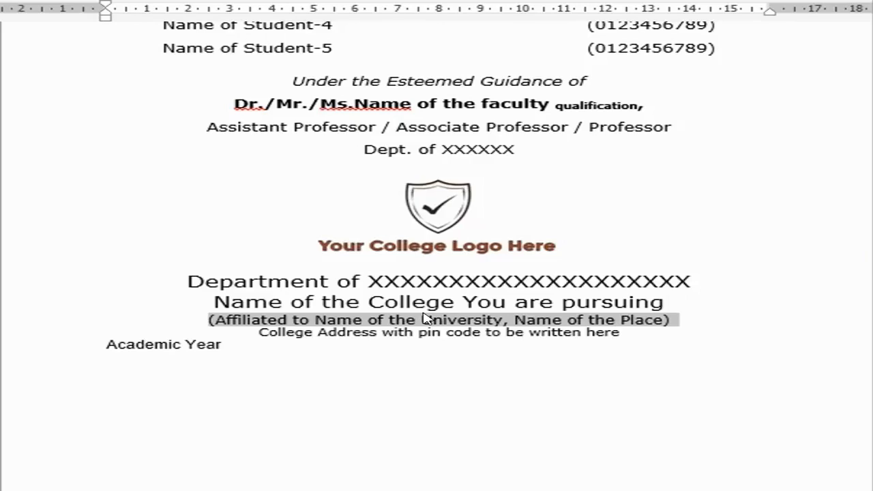
Step: Centre the "Academic Year" line and enclose its text in parentheses
left_click(279, 342)
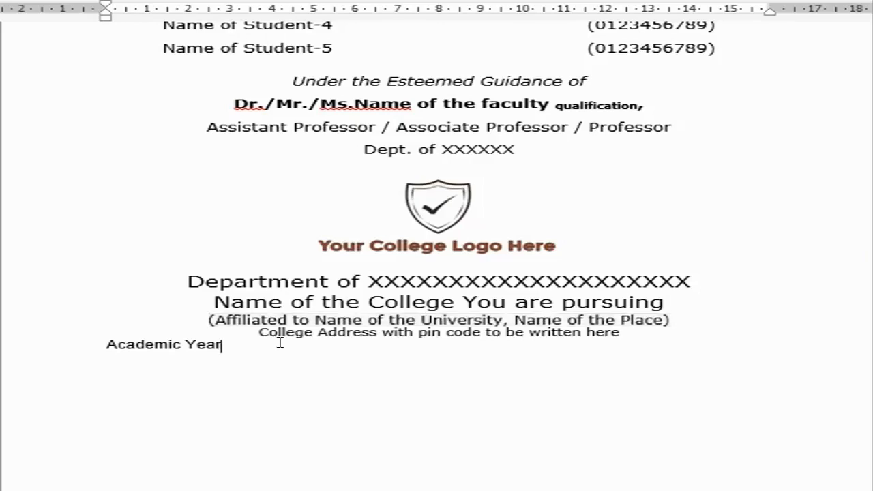
key("ctrl+e")
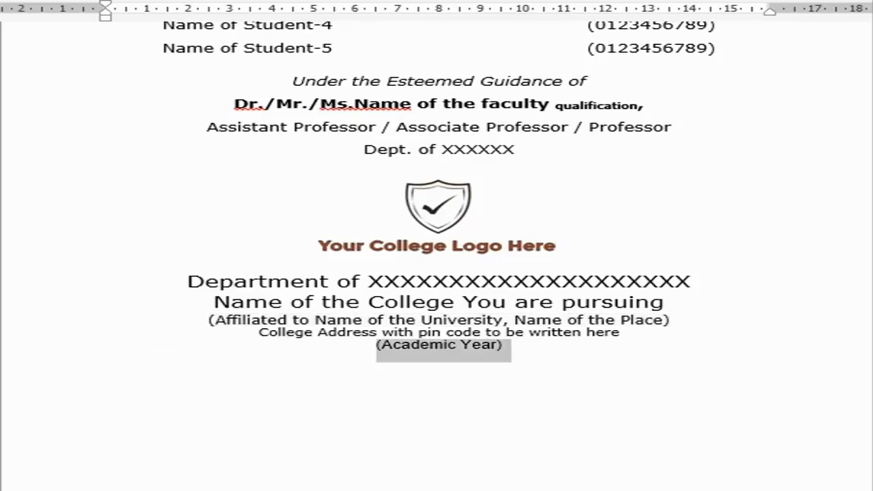
Step: Replace "Academic Year" inside the parentheses with "2019 – 2020"
key("Right")
triple_click(439, 345)
type("2019 - 2020")
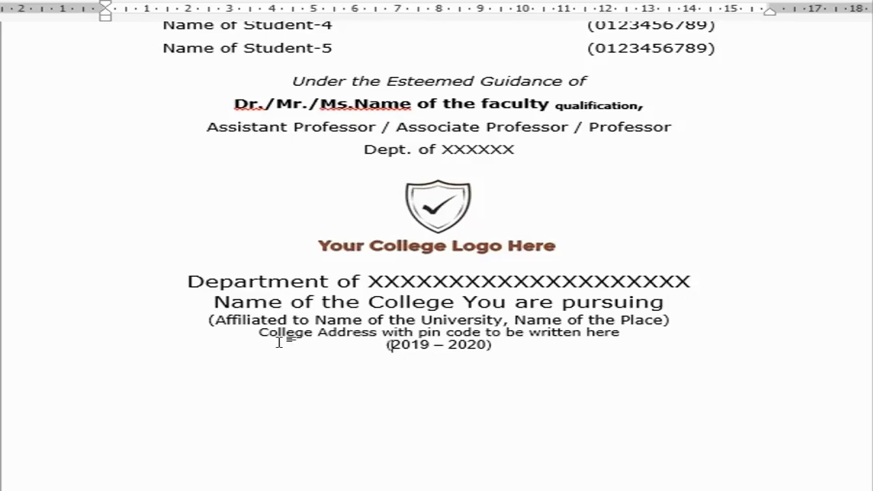
Step: Undo the replacement of "Academic Year" with the year range
key("ctrl+z")
key("ctrl+z")
key("ctrl+z")
key("ctrl+z")
key("ctrl+z")
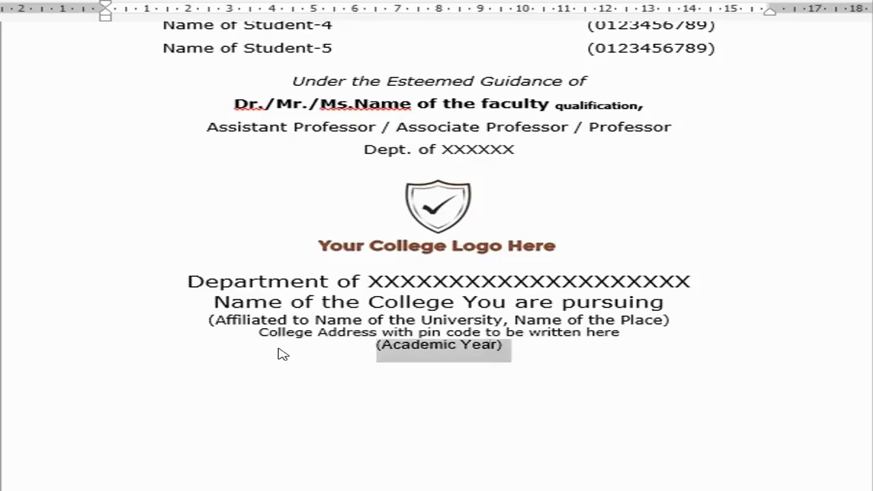
Step: Remove the opening and closing parentheses around "Academic Year"
left_click(279, 344)
key("Delete")
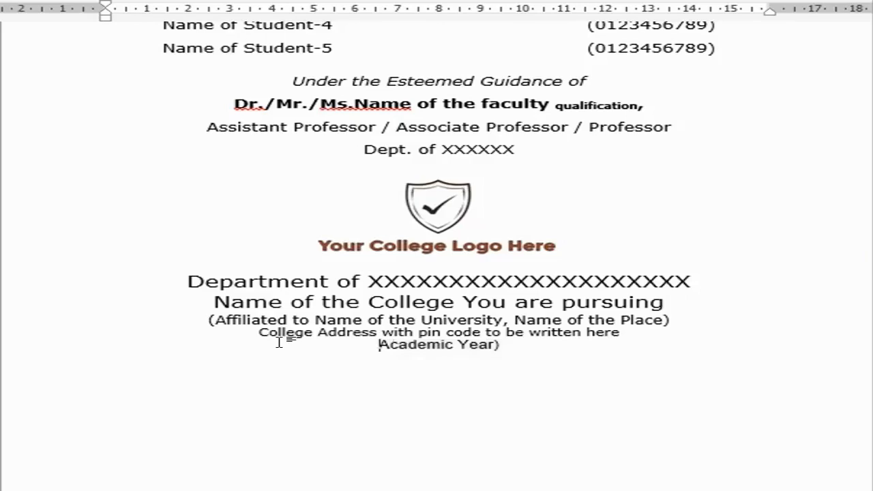
key("End")
key("BackSpace")
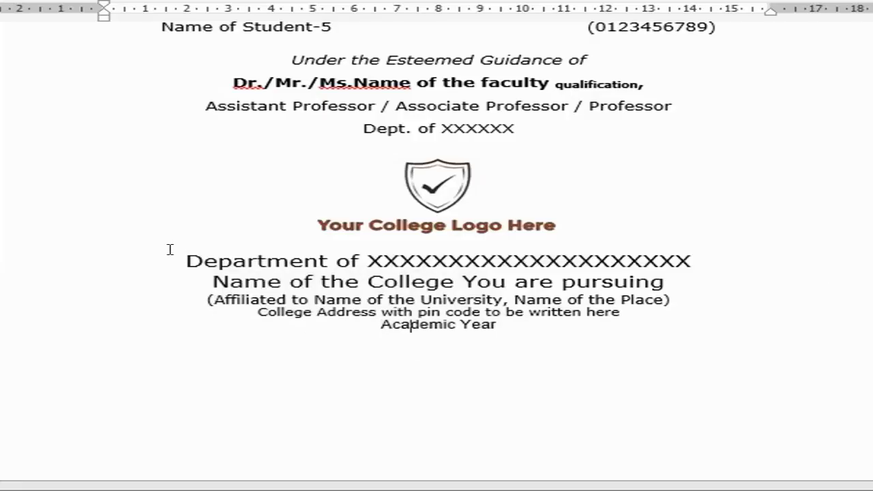
Step: Set the line spacing to 1.5 for the five lines from "Department of" through "Academic Year"
left_click_drag(171, 250, 495, 328)
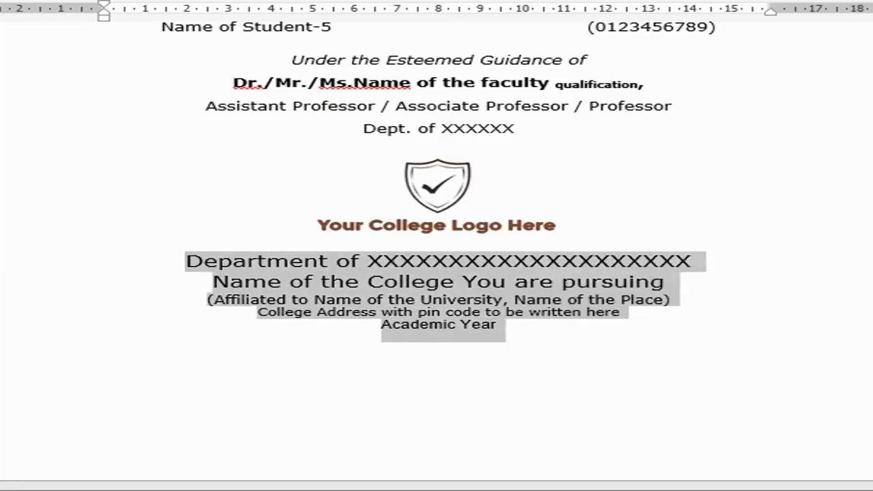
left_click(431, 1)
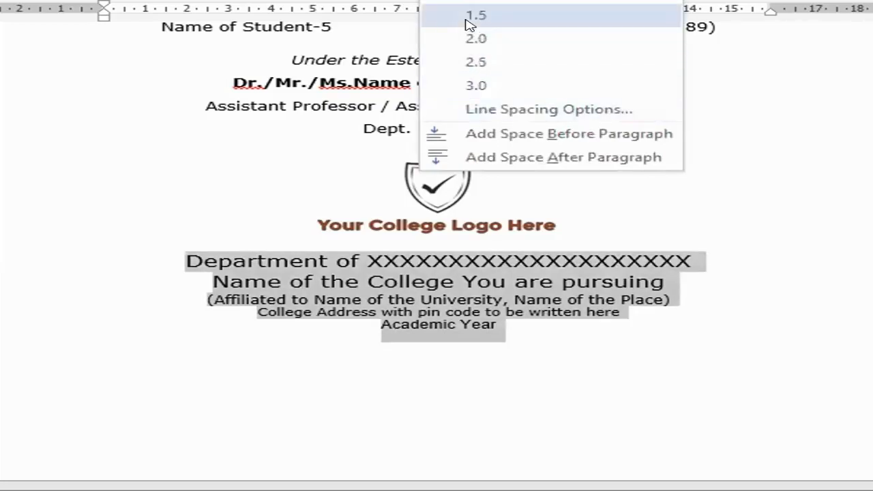
left_click(461, 15)
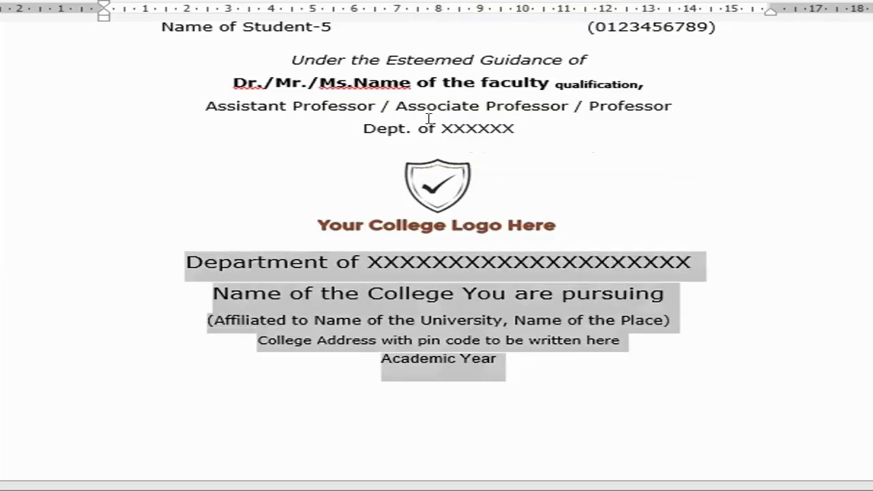
left_click(529, 321)
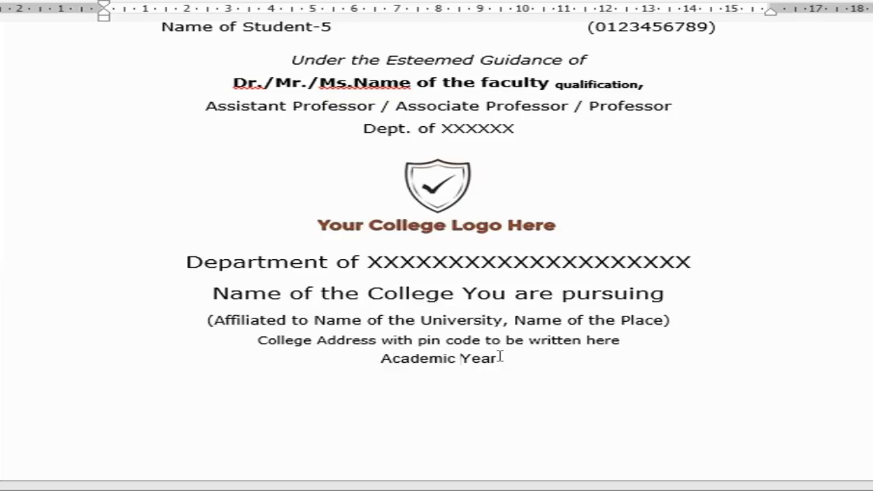
Step: Increase the font size of the "Academic Year" line by two increments
left_click_drag(501, 355, 368, 357)
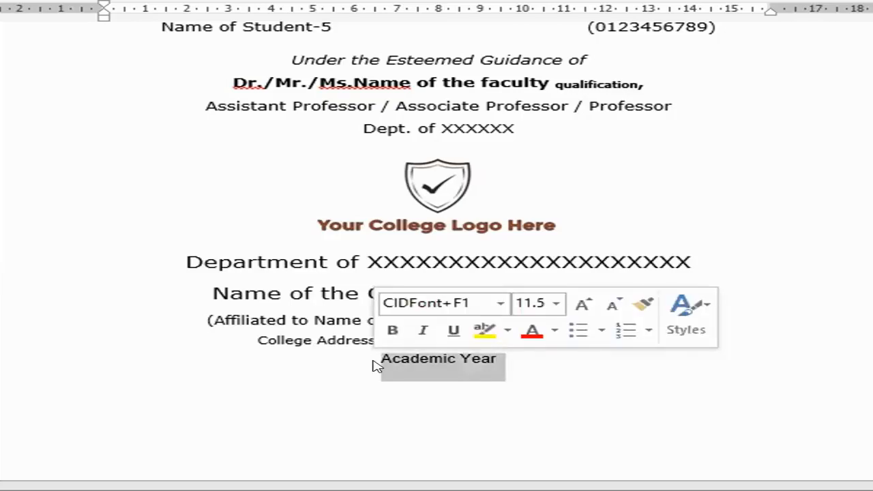
left_click(382, 357)
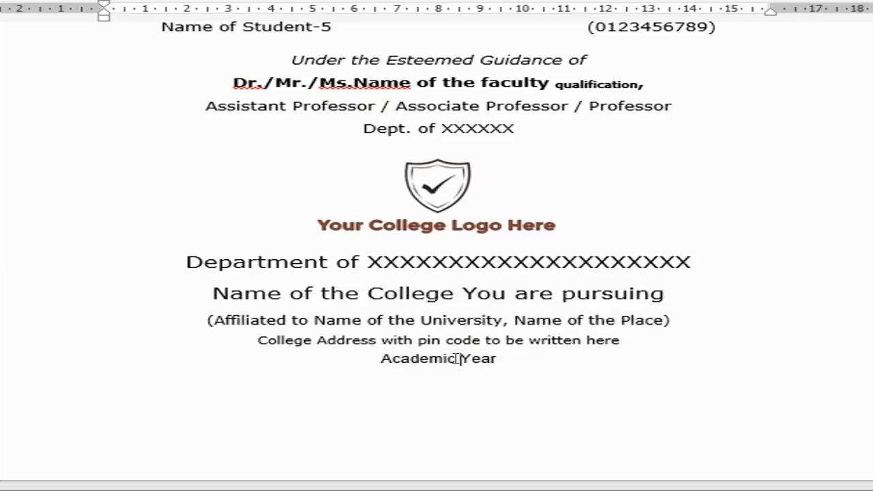
left_click(498, 357)
triple_click(498, 355)
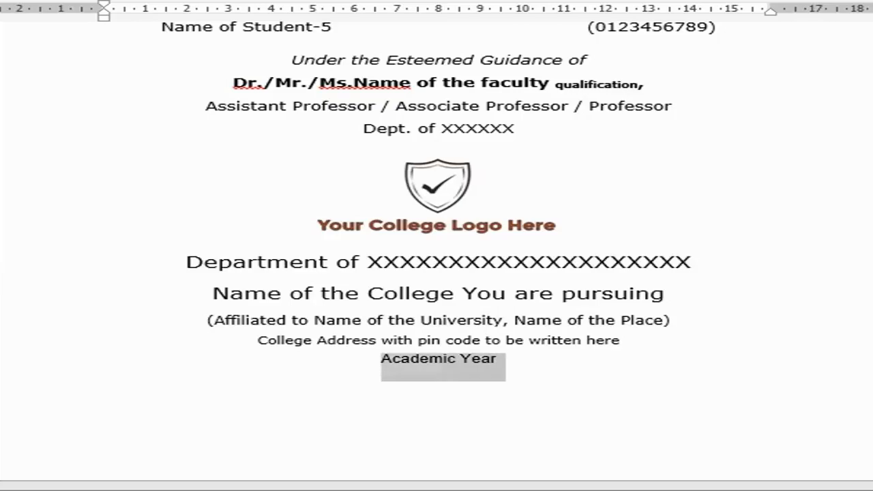
key("ctrl+shift+period")
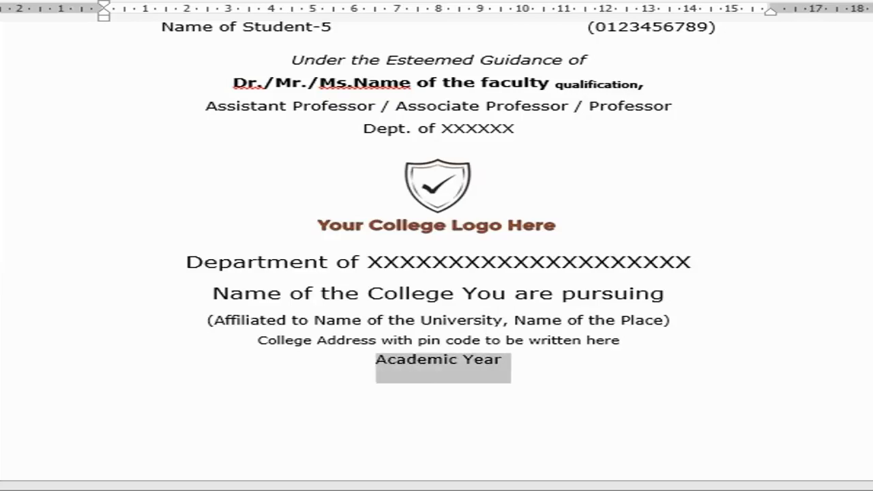
key("ctrl+shift+period")
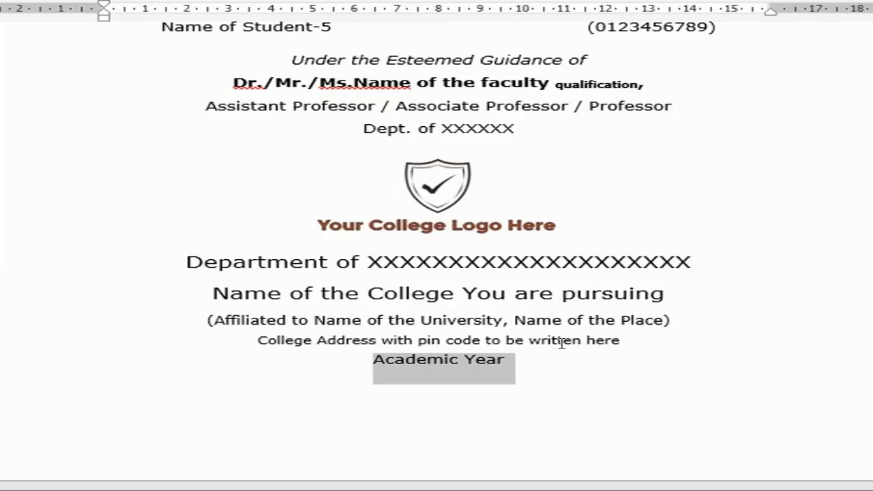
left_click(538, 384)
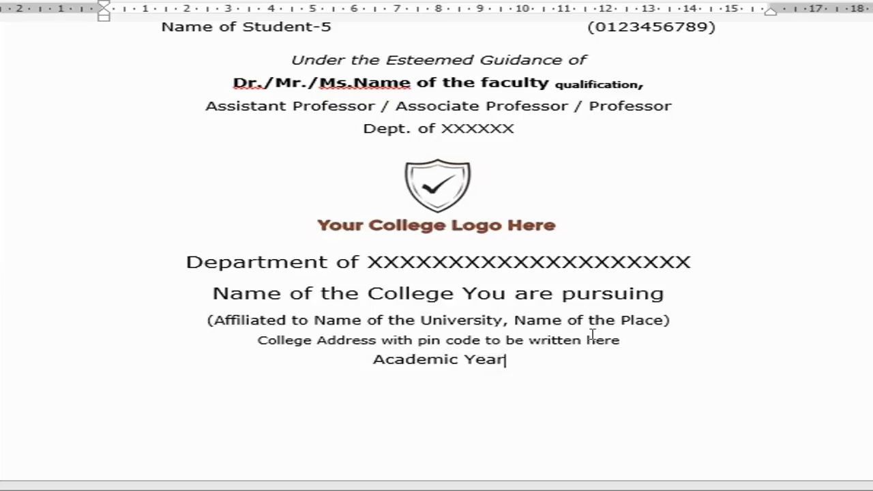
left_click(615, 335)
left_click_drag(540, 336, 429, 323)
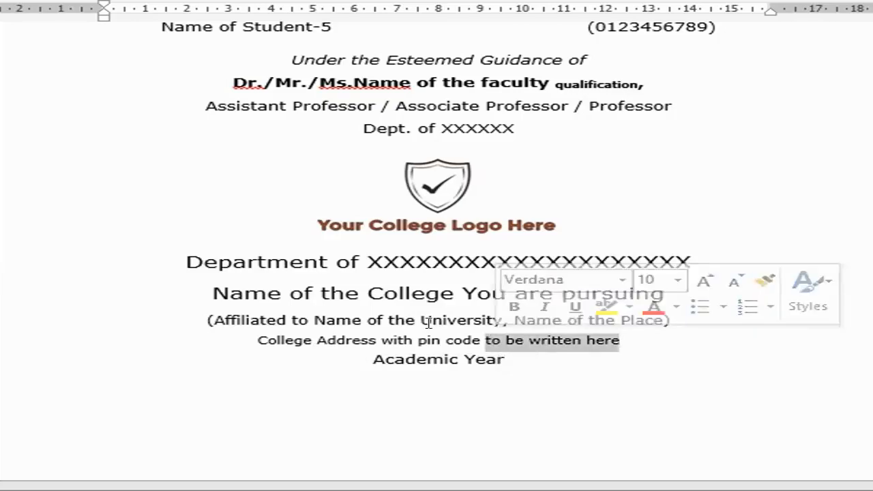
left_click(412, 320)
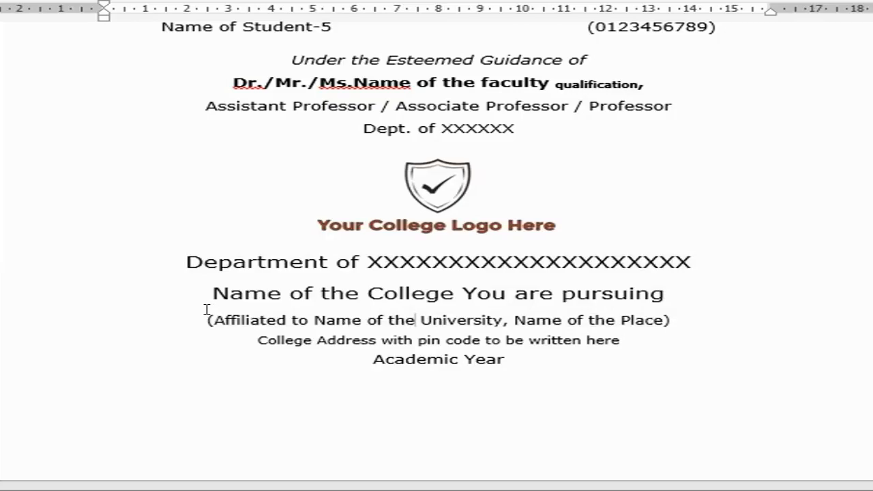
left_click_drag(196, 310, 671, 320)
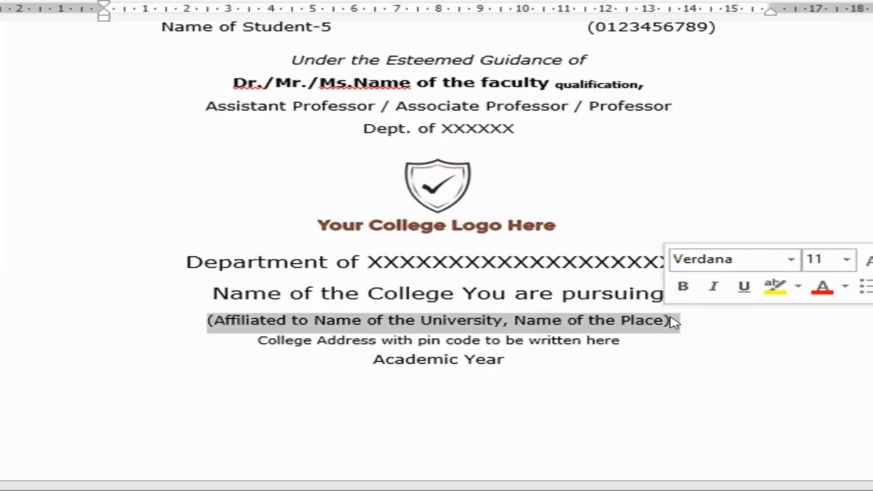
left_click(353, 131)
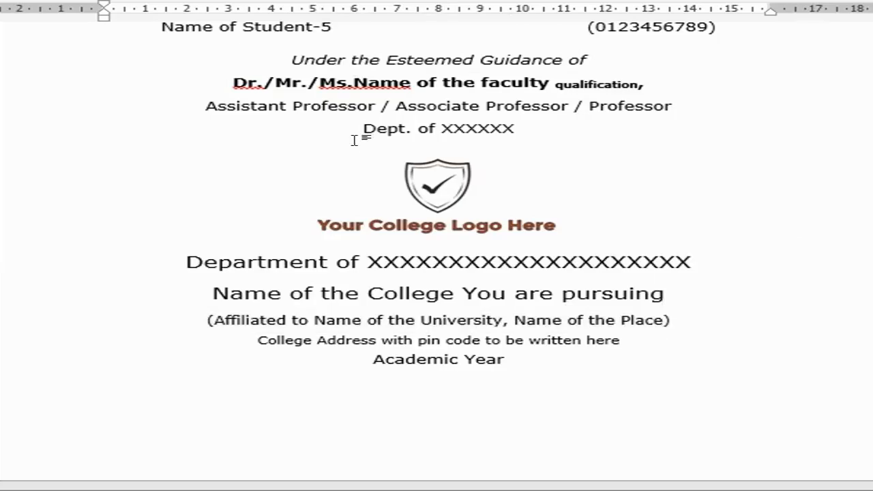
Step: Correct "Ms.Name" to "Ms. Name" in the guide's name line and replace the "Dr./Mr./Ms." prefix with "Dr."
left_click(352, 78)
right_click(351, 81)
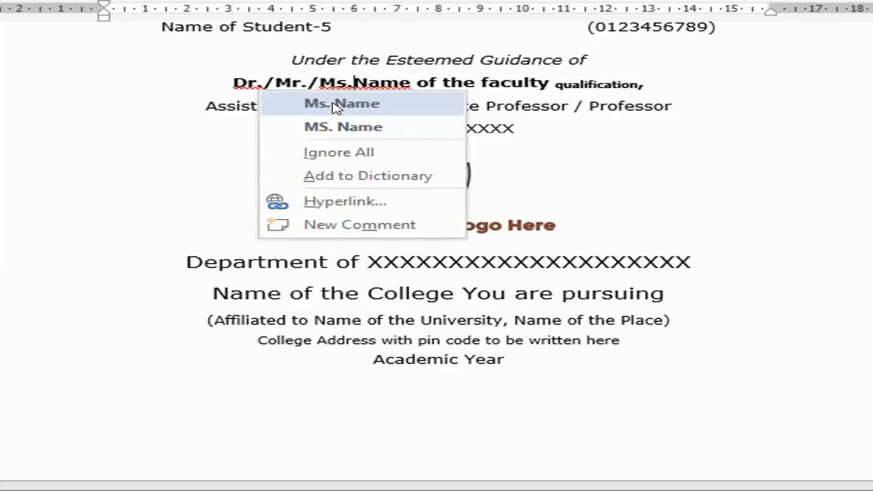
left_click(334, 104)
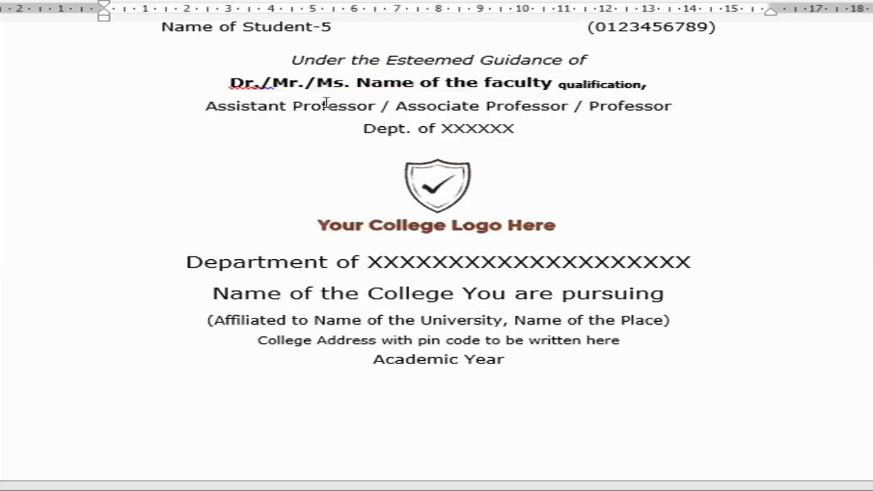
left_click_drag(345, 73, 231, 75)
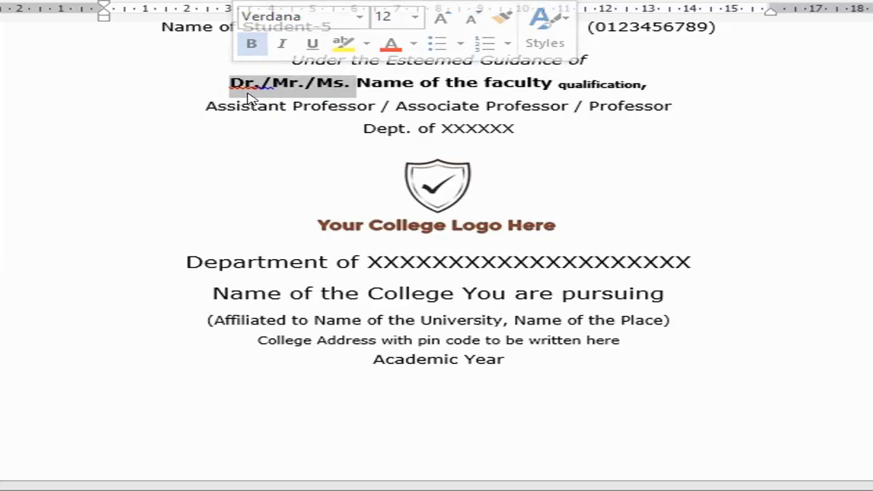
type("Dr.")
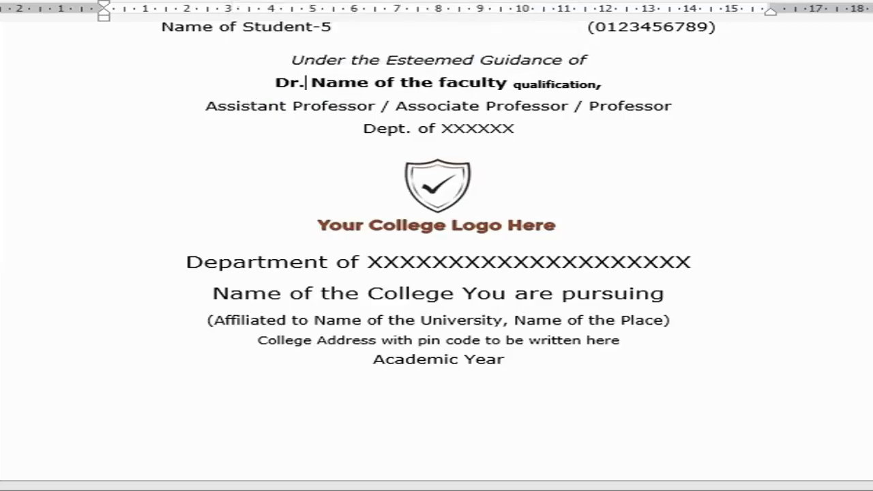
key("Down")
left_click(285, 76)
right_click(294, 85)
left_click(373, 241)
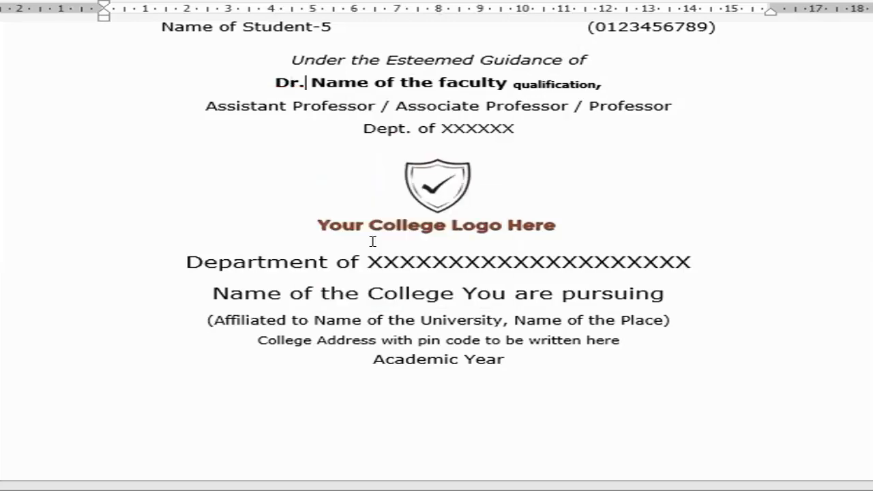